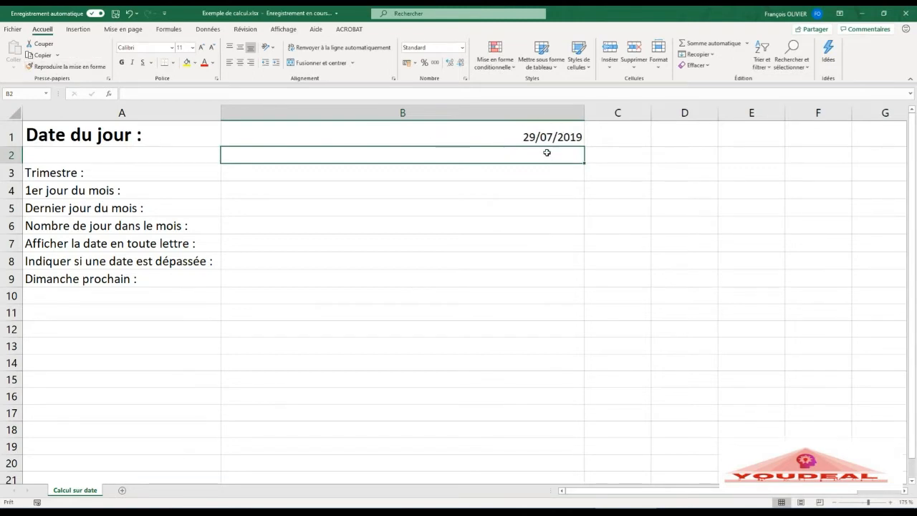
# Calculate the quarter in B3 with the PLAFOND function, using mois(B1)/3 as the number and 1 as the precision.
pyautogui.click(520, 171)
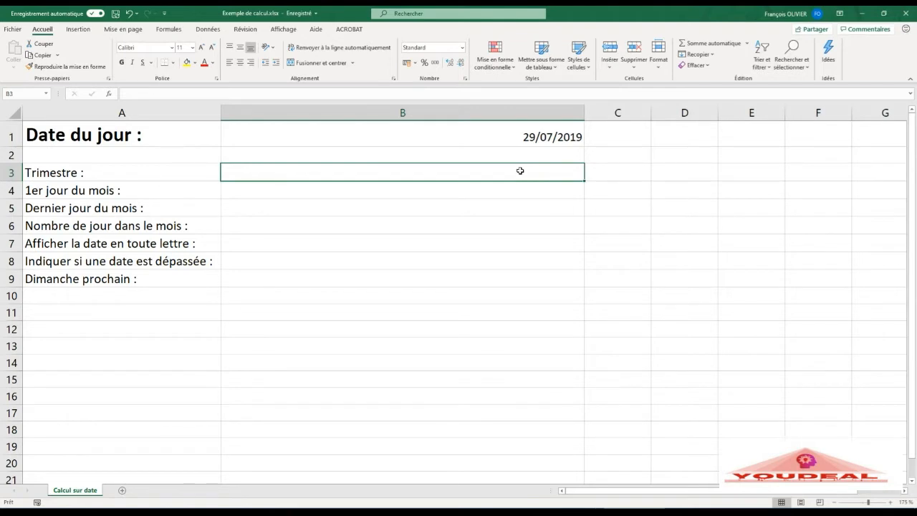
pyautogui.write('=pl')
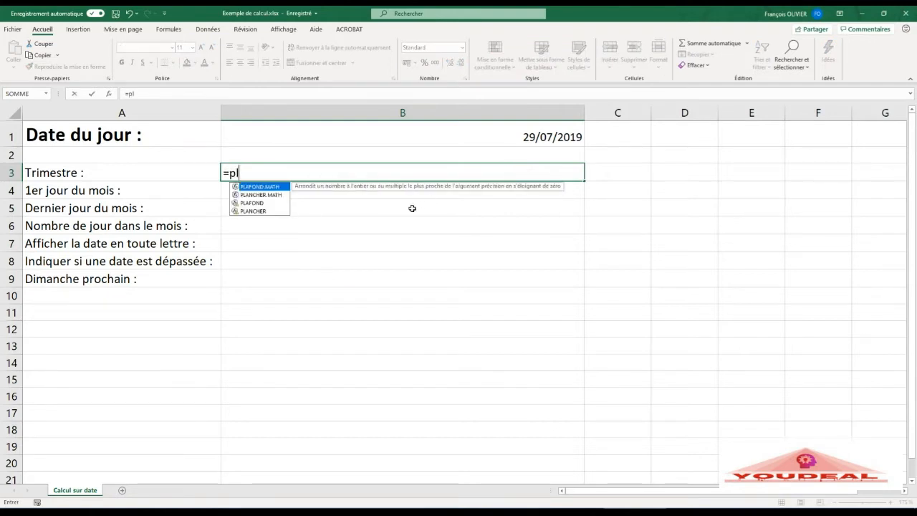
pyautogui.click(259, 203)
pyautogui.doubleClick(259, 203)
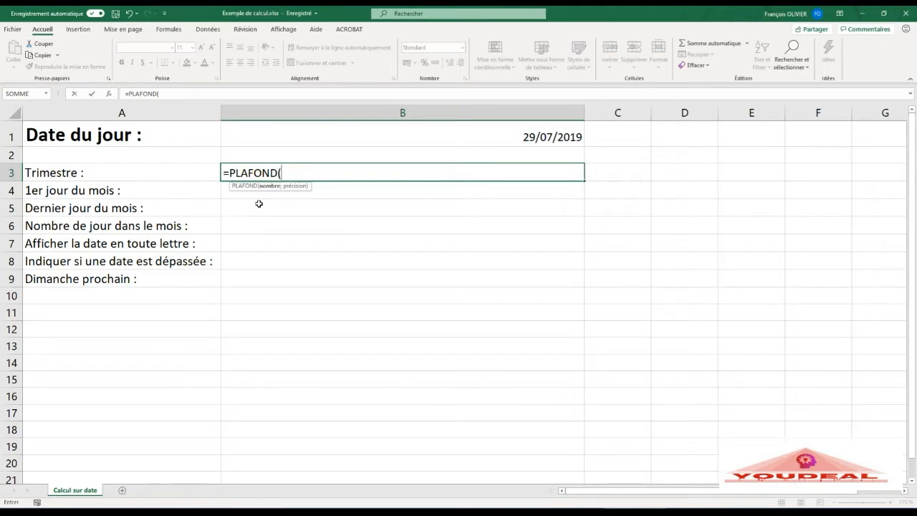
pyautogui.click(108, 94)
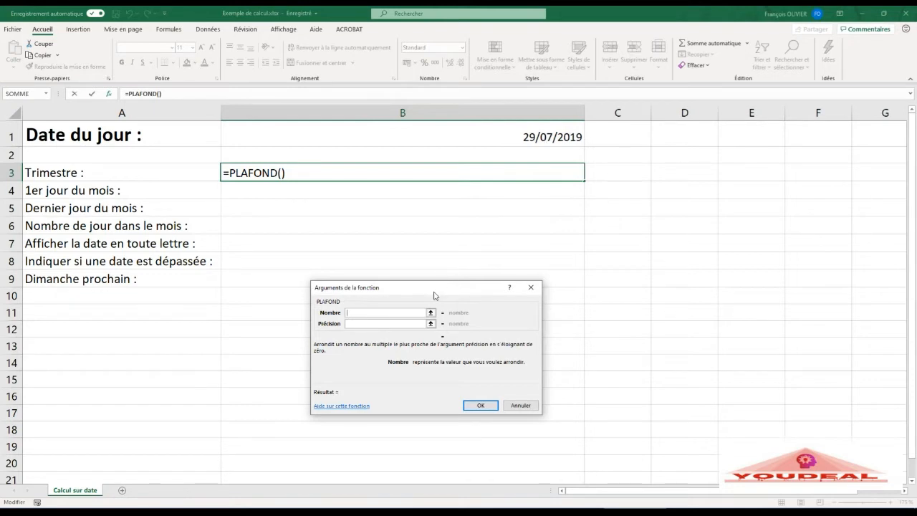
pyautogui.write('mois(')
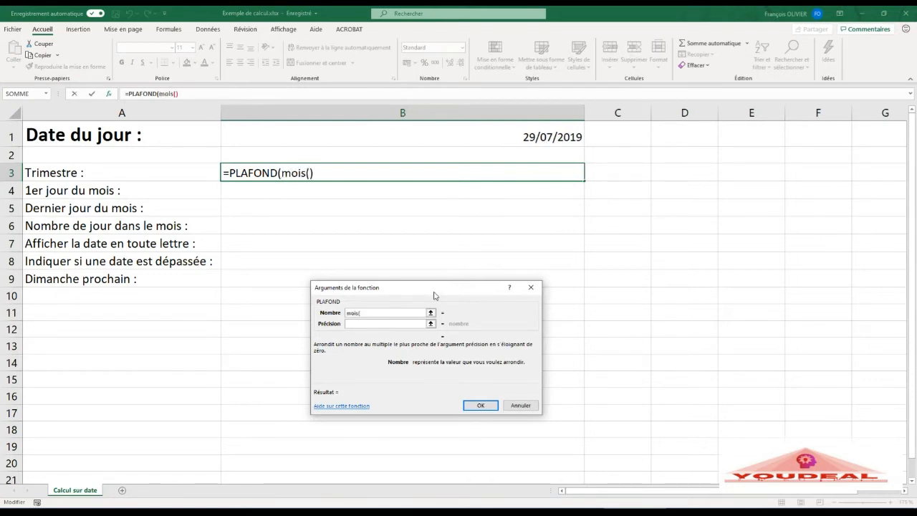
pyautogui.click(494, 140)
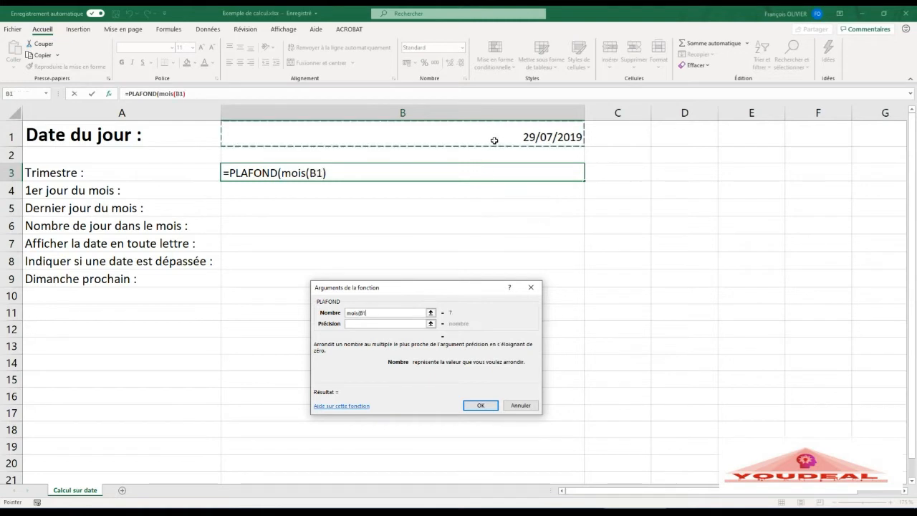
pyautogui.write(')')
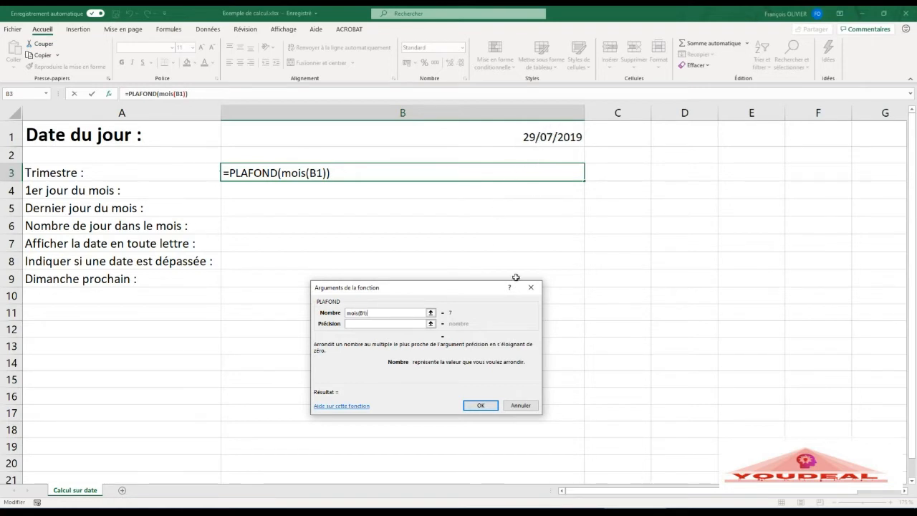
pyautogui.write('/3')
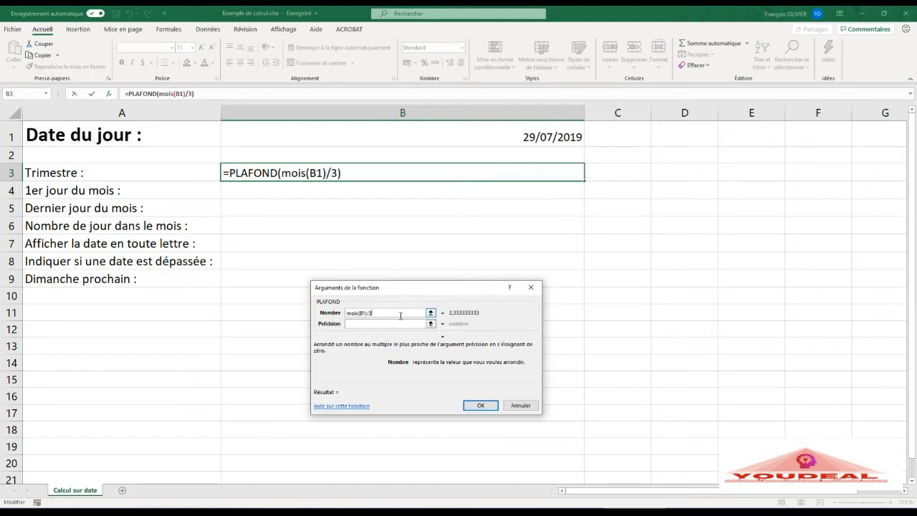
pyautogui.click(404, 322)
pyautogui.write('1')
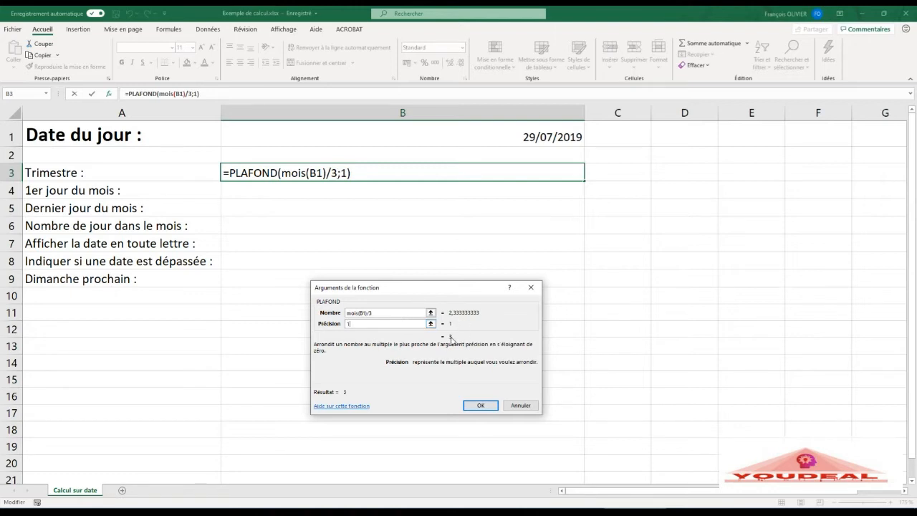
pyautogui.click(481, 406)
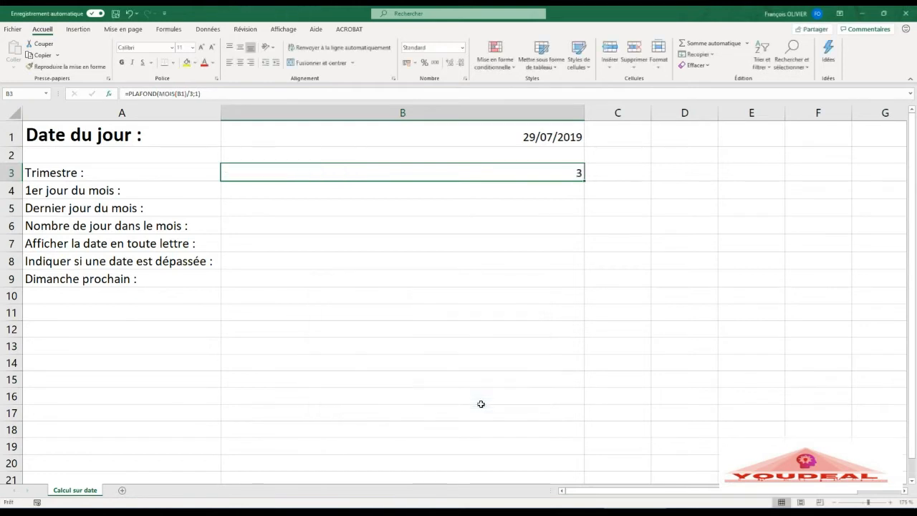
# Calculate the quarter in C3 with the ARRONDI.SUP function, using mois(B1)/3 as the number and 0 digits.
pyautogui.click(607, 173)
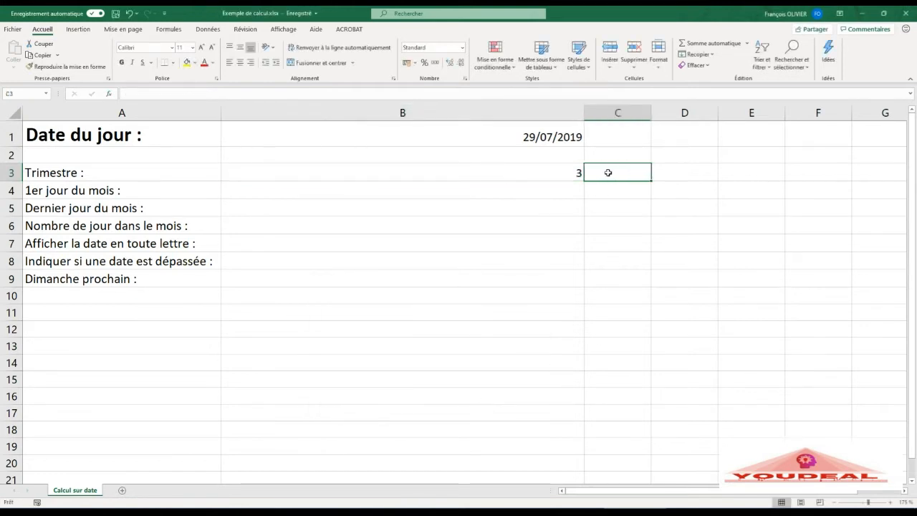
pyautogui.write('=')
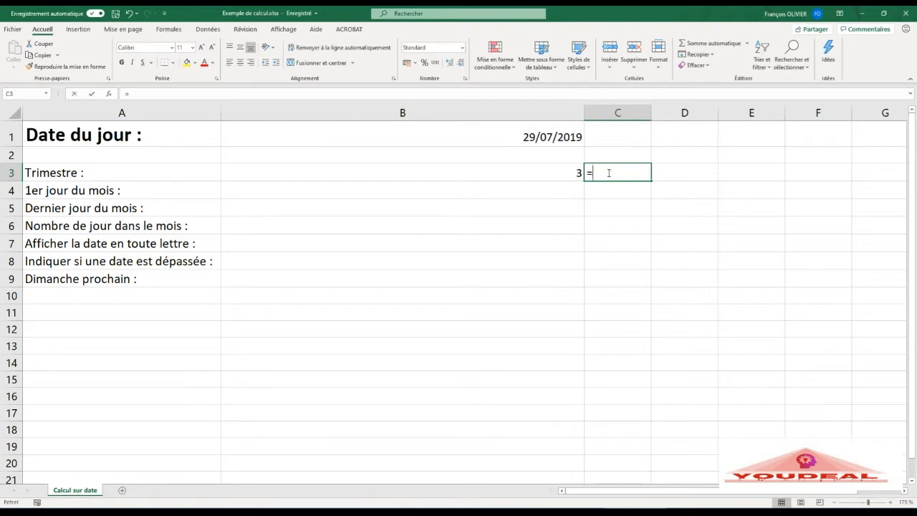
pyautogui.write('arr')
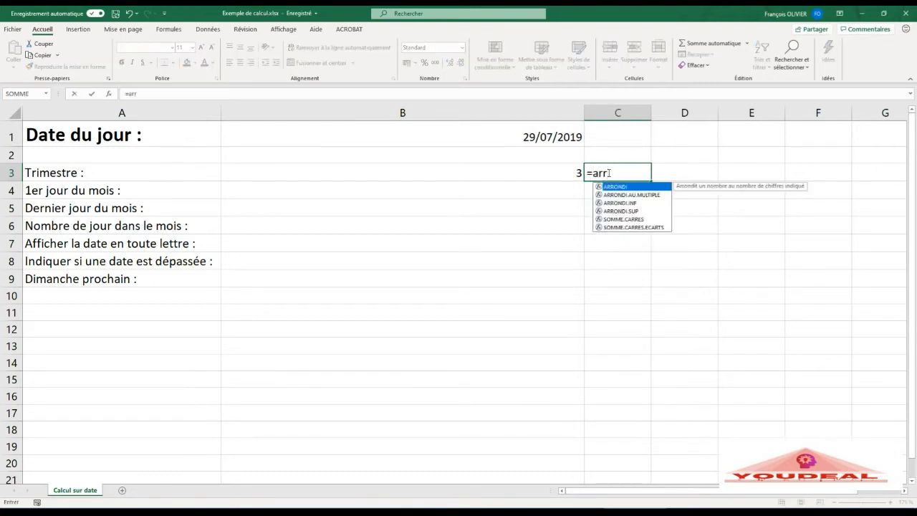
pyautogui.click(619, 212)
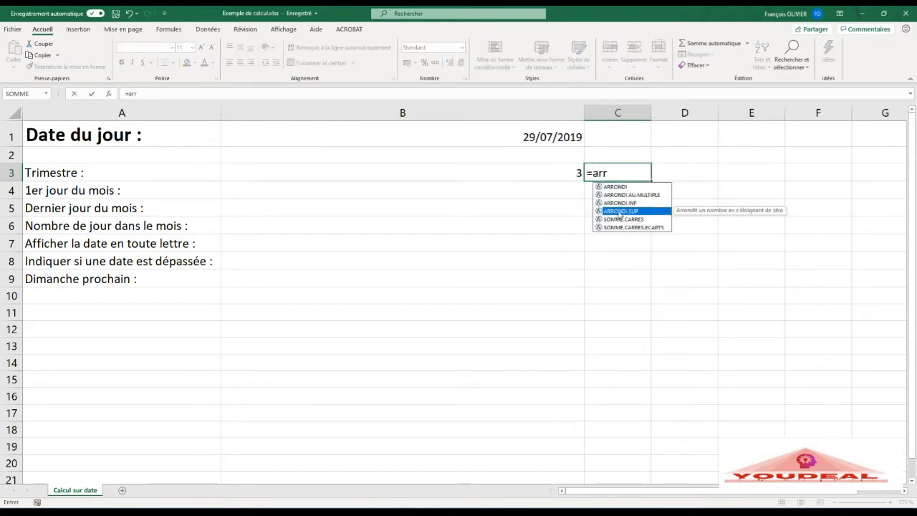
pyautogui.doubleClick(619, 211)
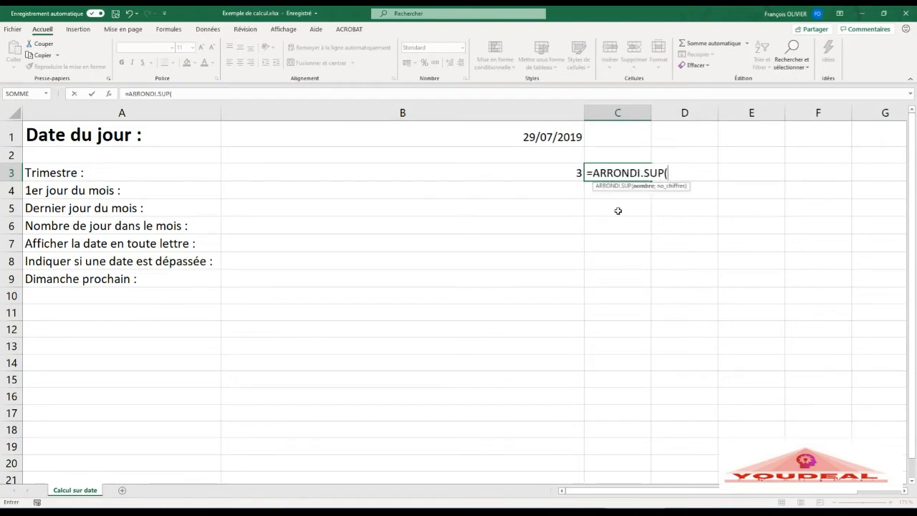
pyautogui.click(109, 94)
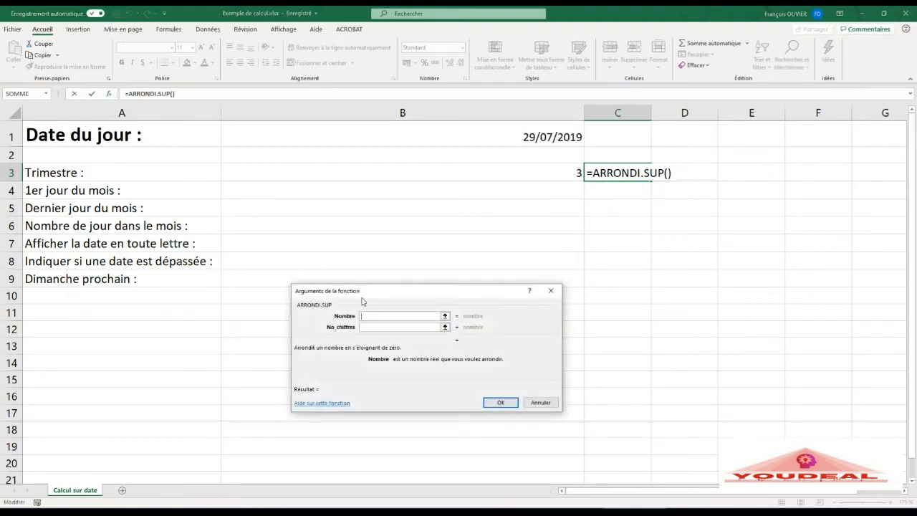
pyautogui.write('mois')
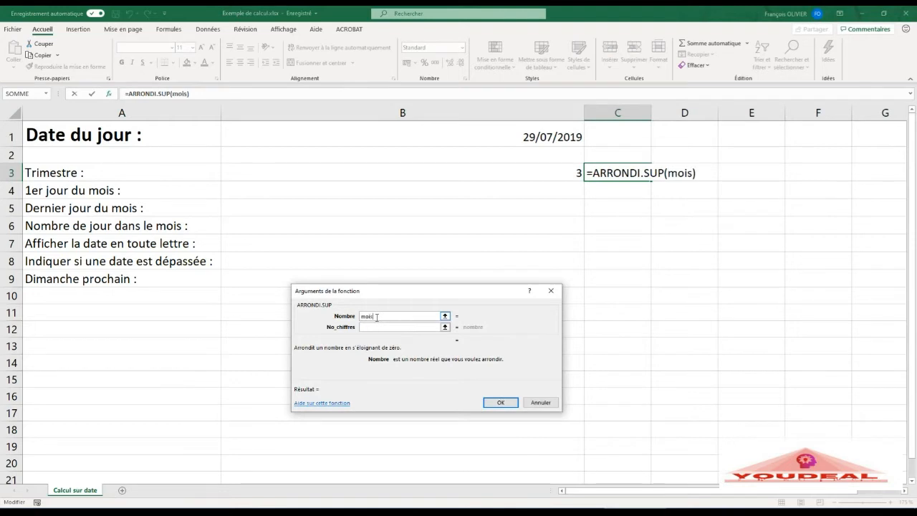
pyautogui.write('(')
pyautogui.click(513, 139)
pyautogui.write(')')
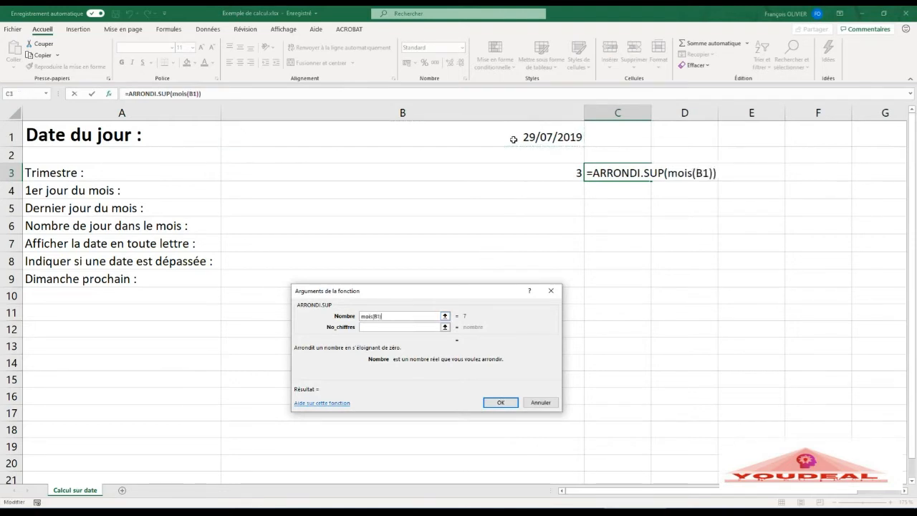
pyautogui.write('/3')
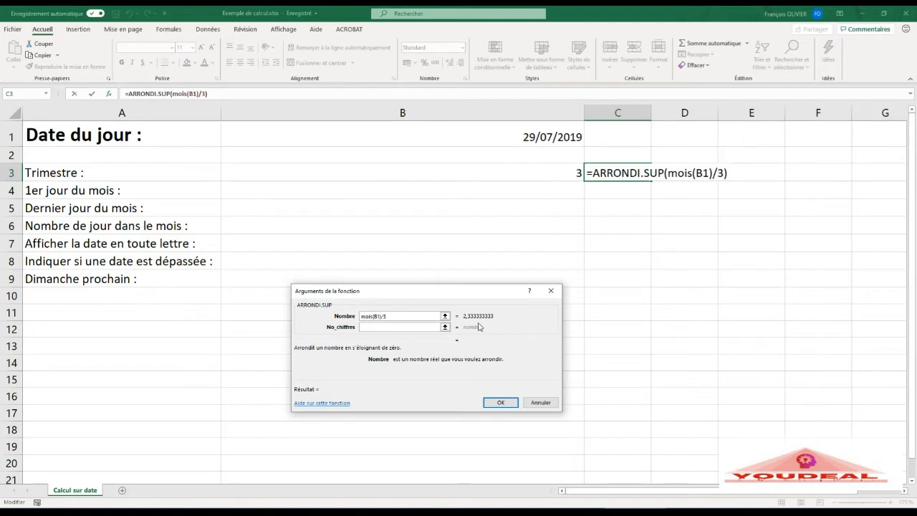
pyautogui.click(418, 327)
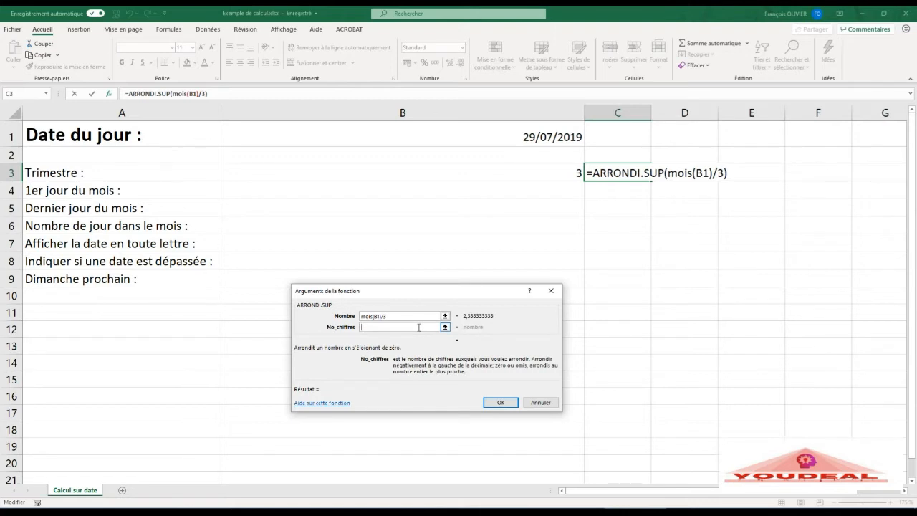
pyautogui.write('0')
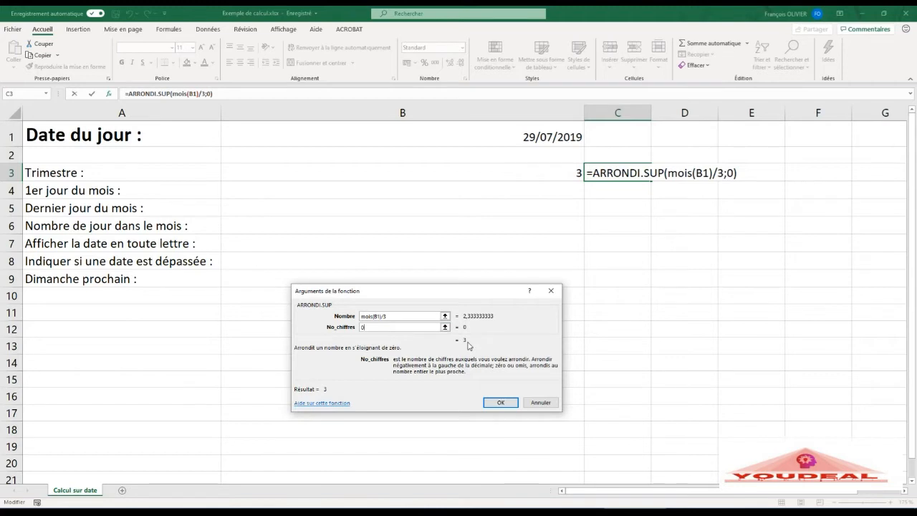
pyautogui.click(496, 402)
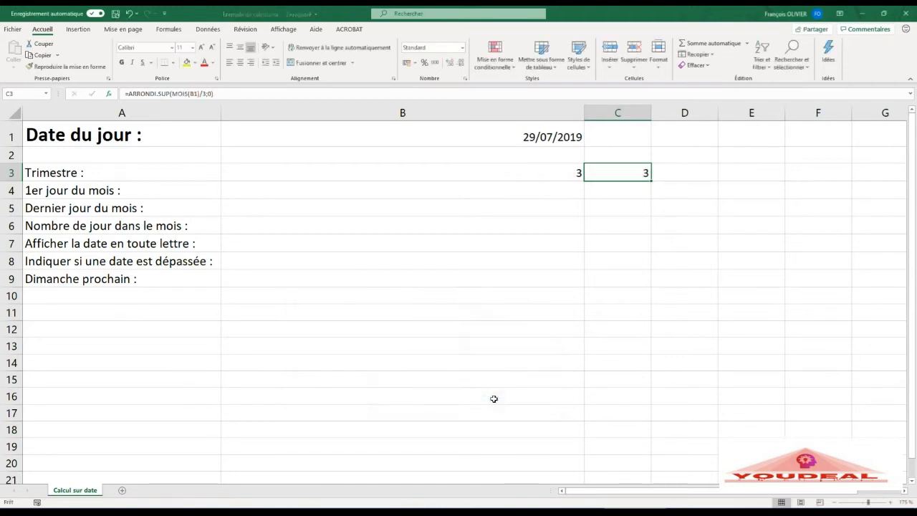
# Review the PLAFOND formula in B3 and the ARRONDI.SUP formula in C3, leaving both as they are.
pyautogui.doubleClick(448, 173)
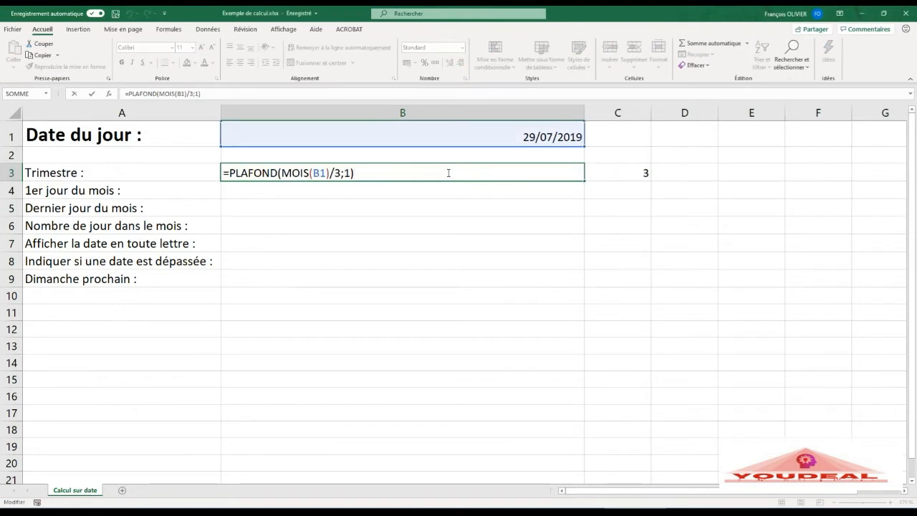
pyautogui.press('Return')
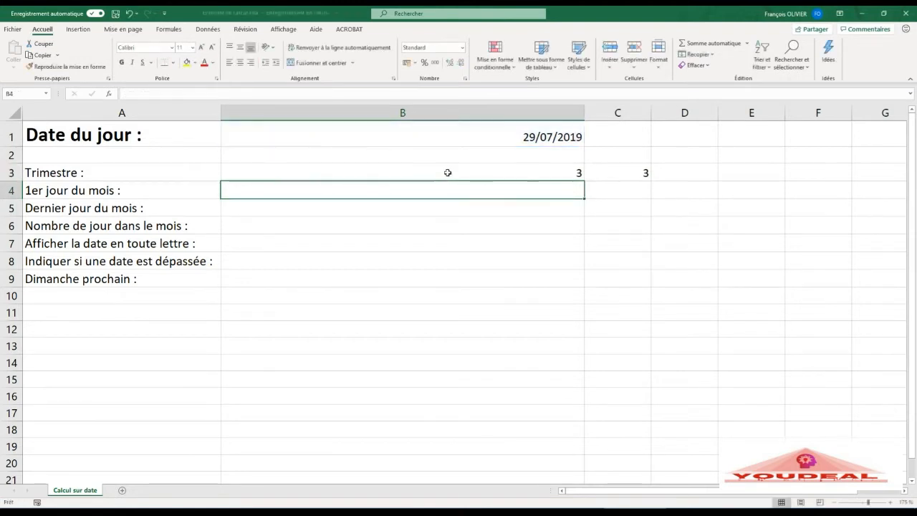
pyautogui.doubleClick(614, 175)
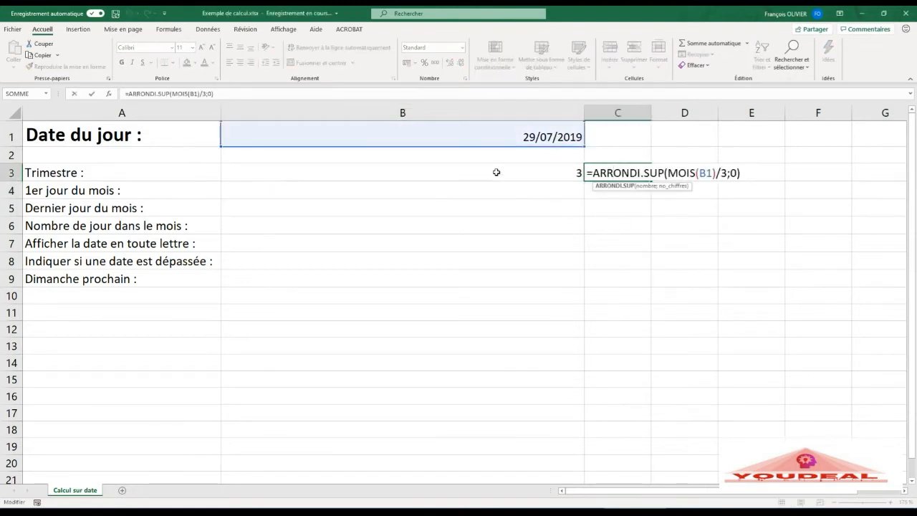
pyautogui.press('Return')
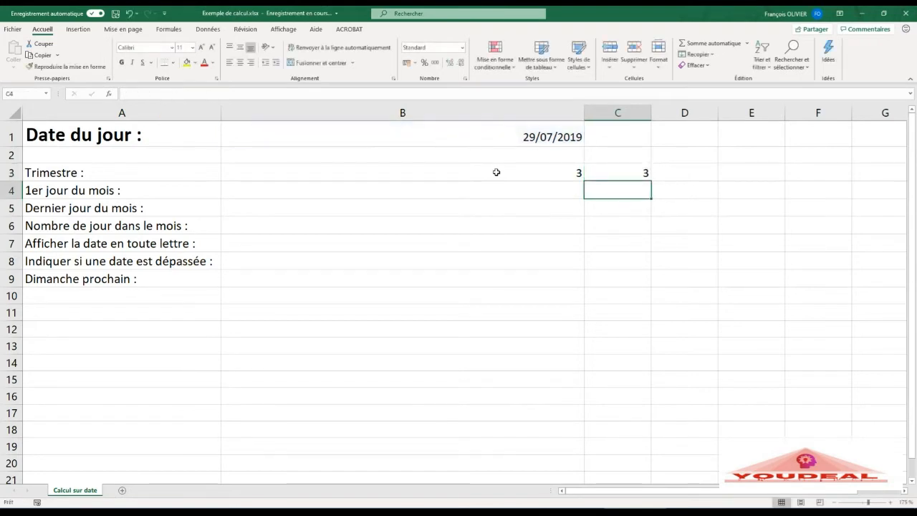
# Enter a FIN.MOIS function in B4 with B1 as the start date and -1 as the number of months.
pyautogui.click(496, 186)
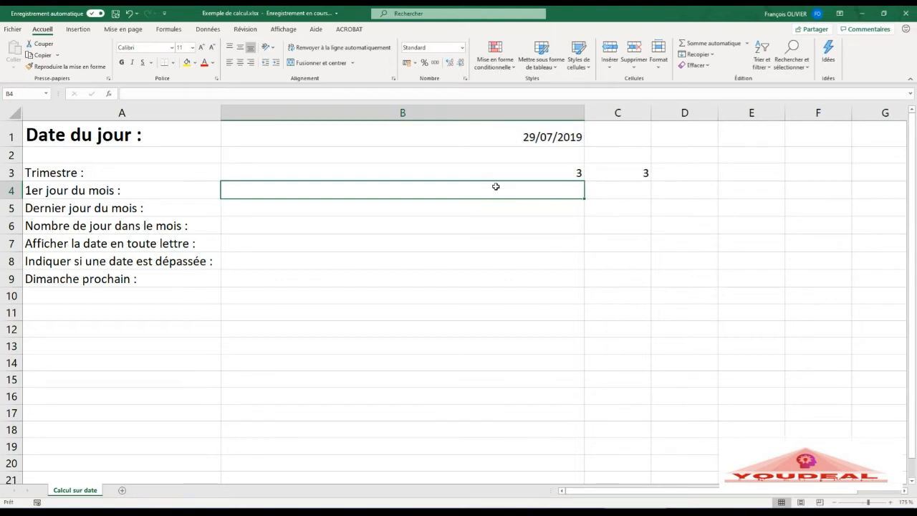
pyautogui.write('=')
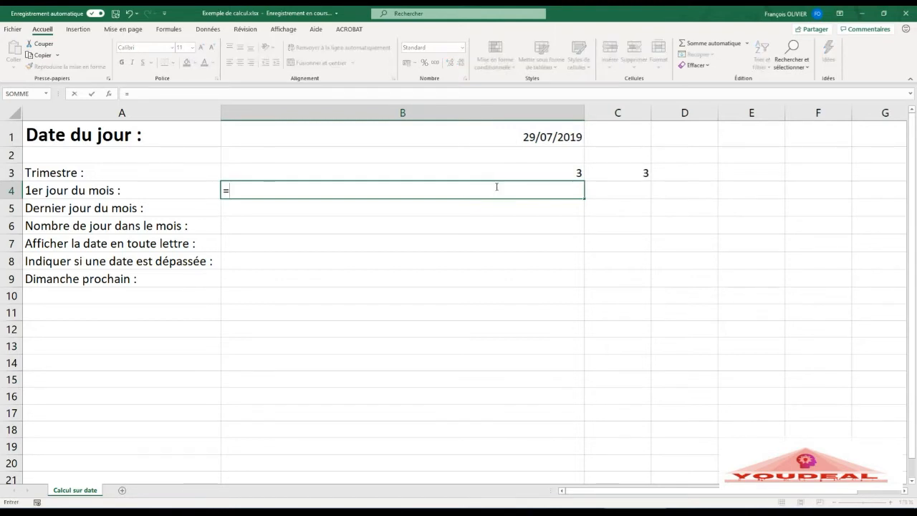
pyautogui.write('fin')
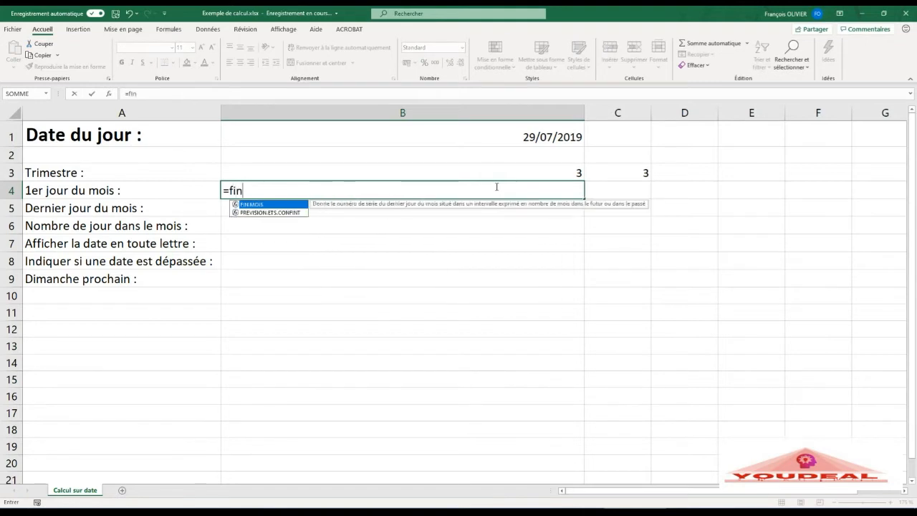
pyautogui.doubleClick(274, 204)
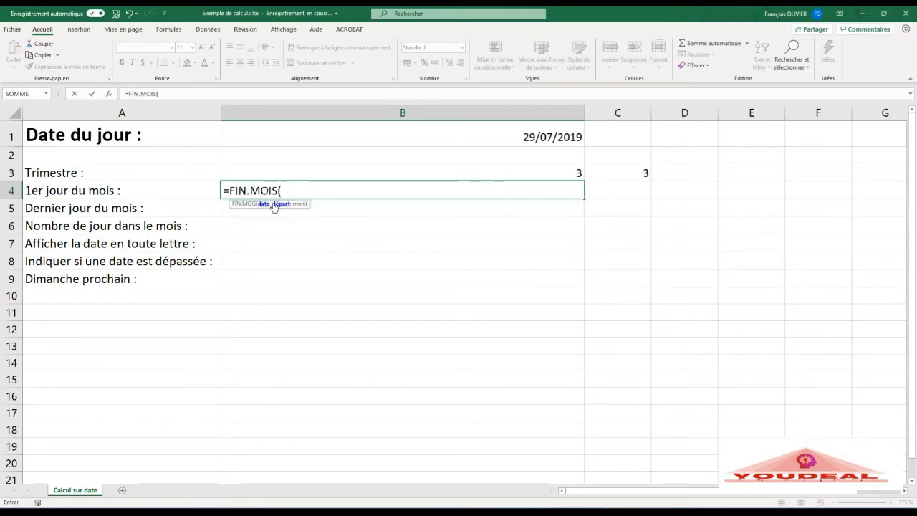
pyautogui.click(109, 94)
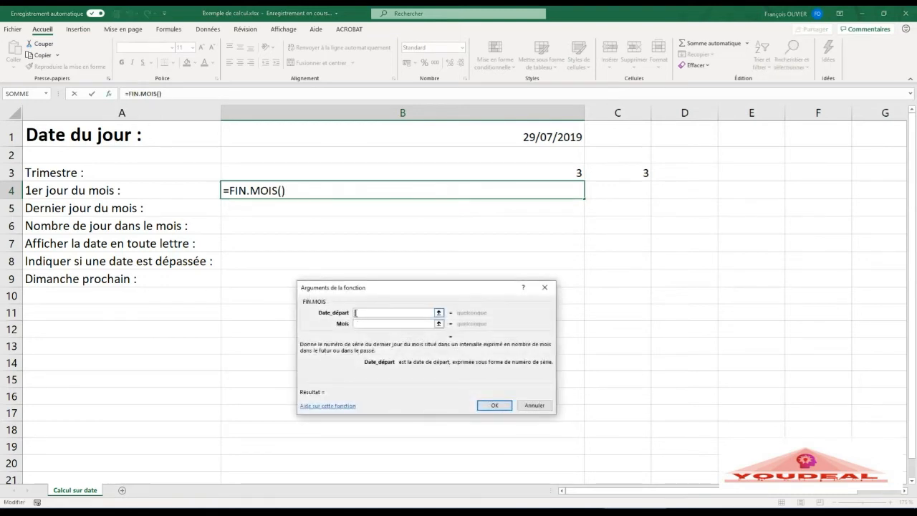
pyautogui.click(472, 139)
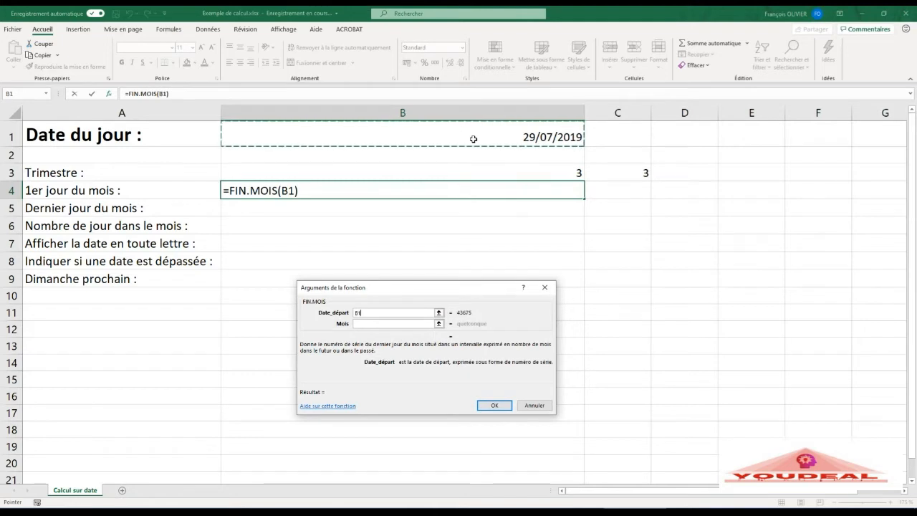
pyautogui.click(417, 323)
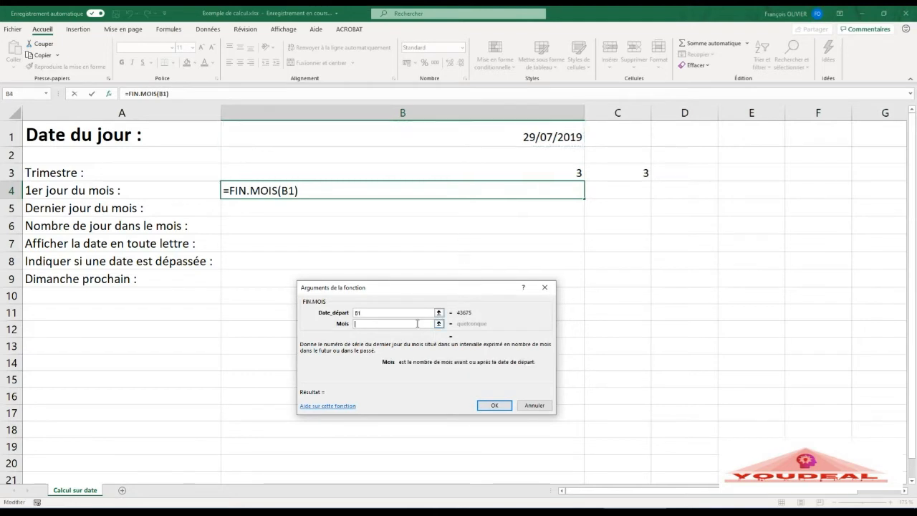
pyautogui.write('-1')
pyautogui.click(493, 406)
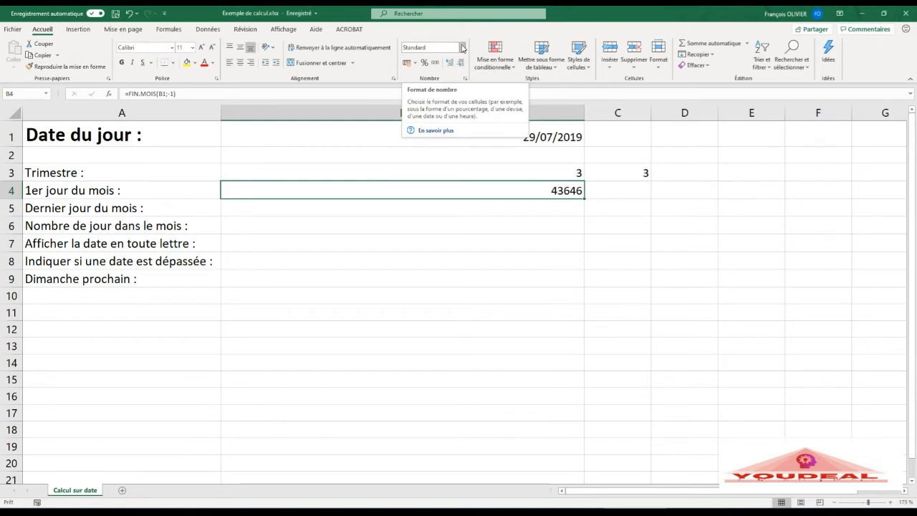
# Format B4 as a long date (Date longue) and add +1 to the end of its FIN.MOIS formula.
pyautogui.click(463, 48)
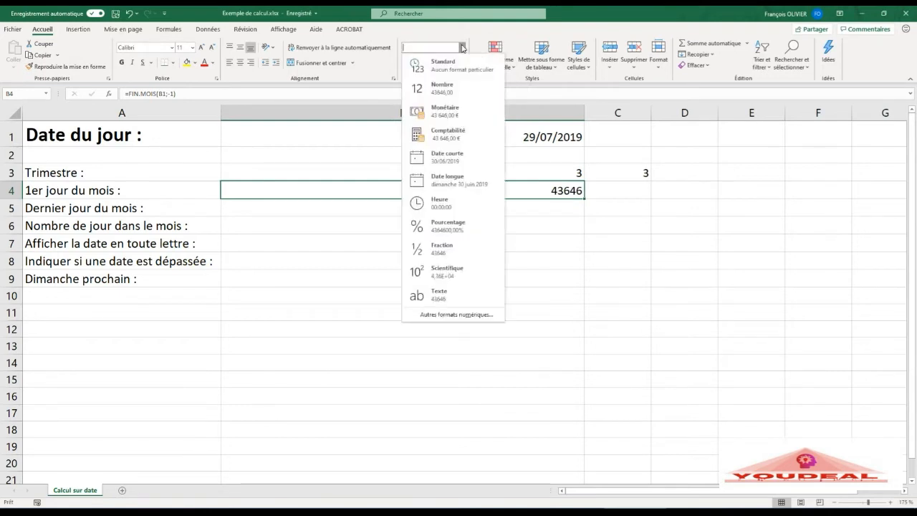
pyautogui.click(472, 179)
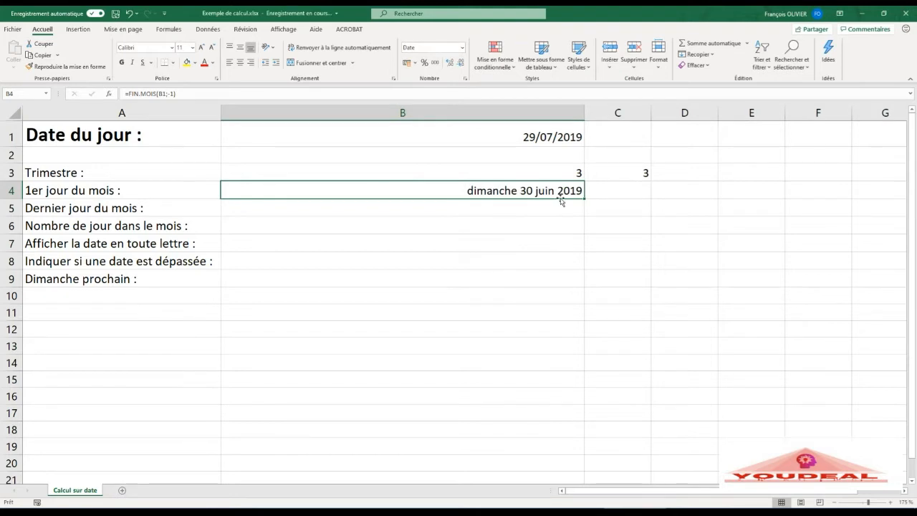
pyautogui.click(252, 93)
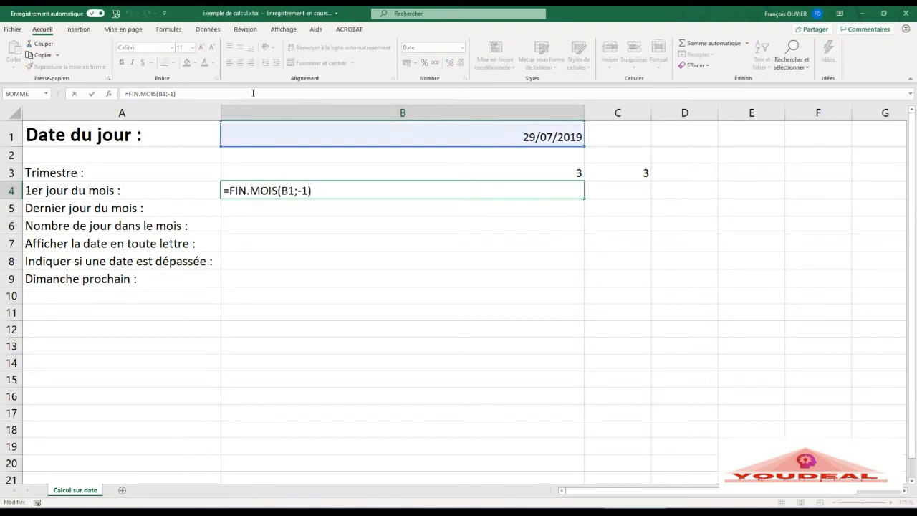
pyautogui.write('+1')
pyautogui.press('Return')
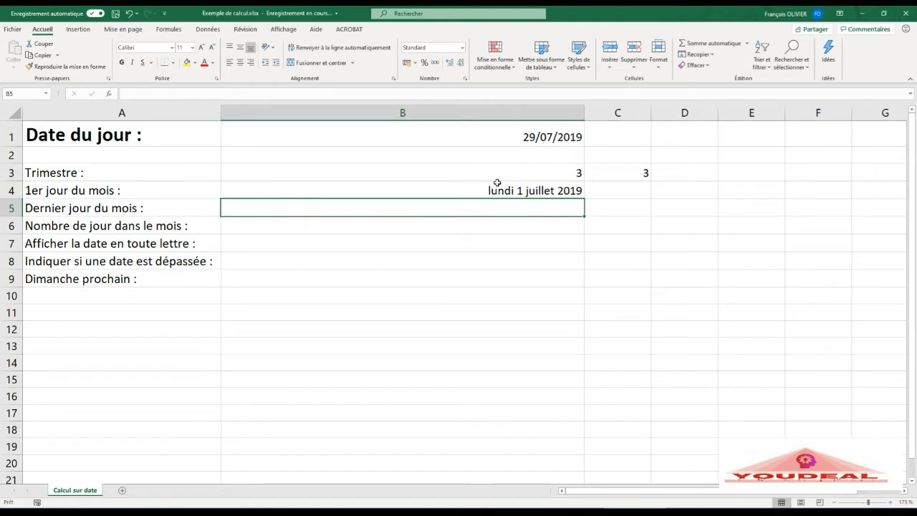
# Calculate the last day of the month in B5 with FIN.MOIS, using B1 and 0 months, and format it as Date longue.
pyautogui.write('=fin')
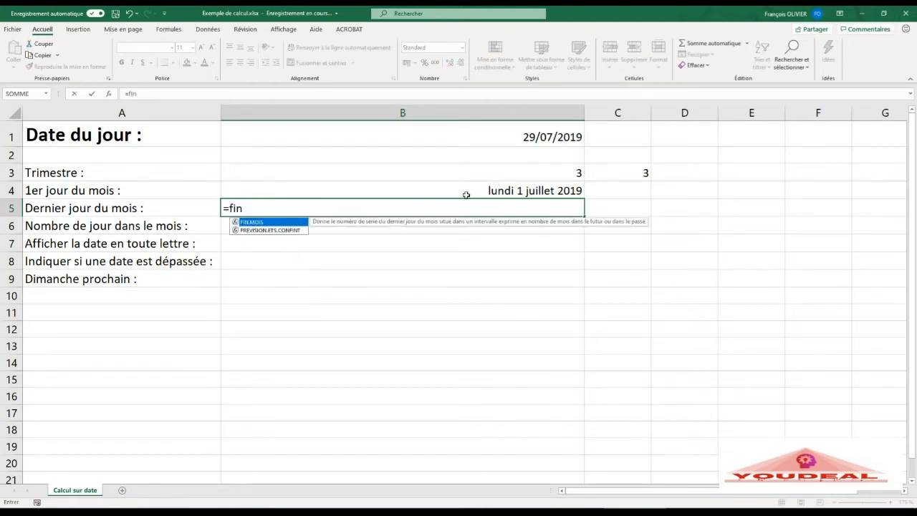
pyautogui.doubleClick(271, 222)
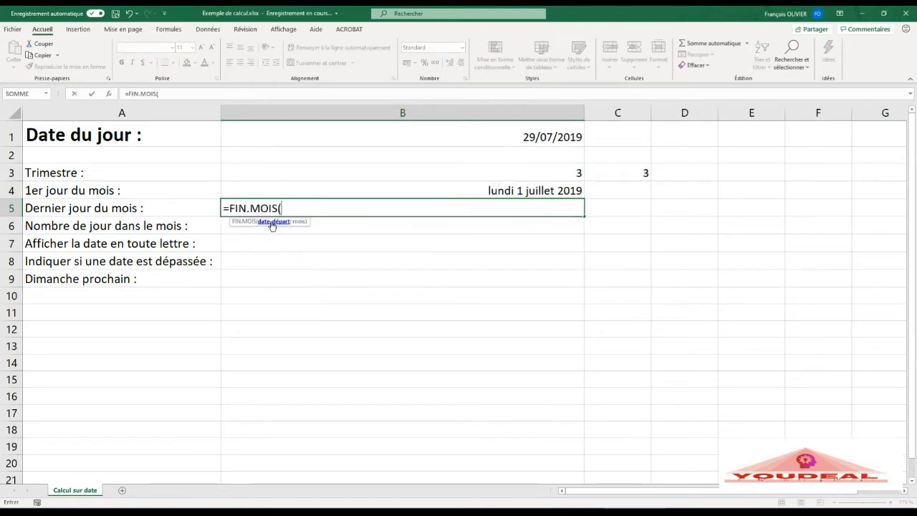
pyautogui.click(107, 96)
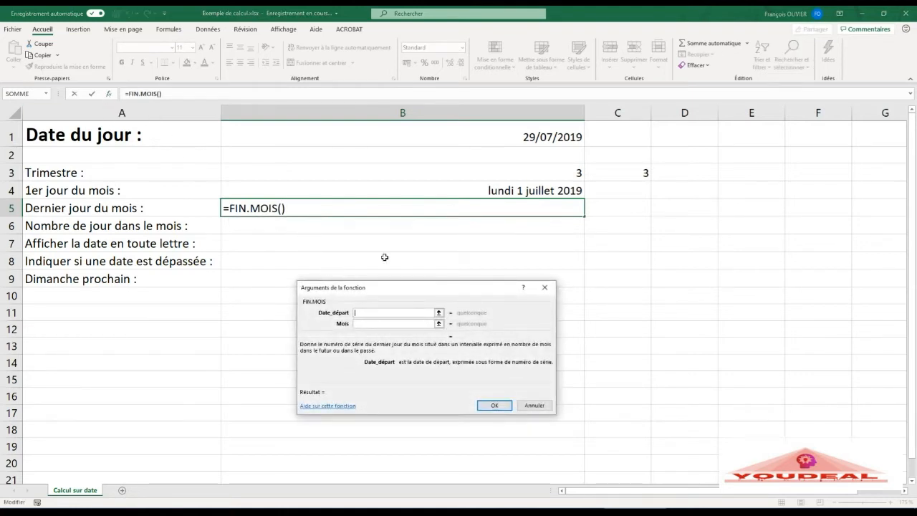
pyautogui.click(448, 139)
pyautogui.click(396, 324)
pyautogui.write('0')
pyautogui.press('Return')
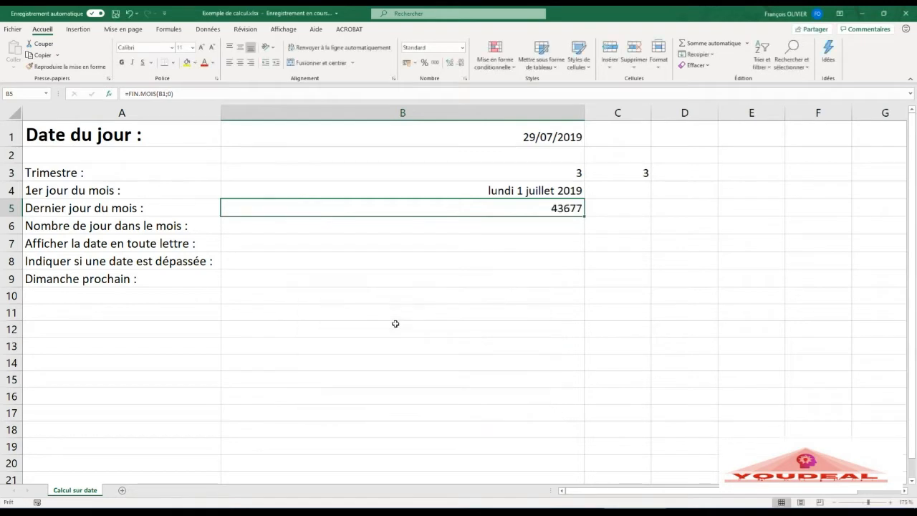
pyautogui.click(462, 47)
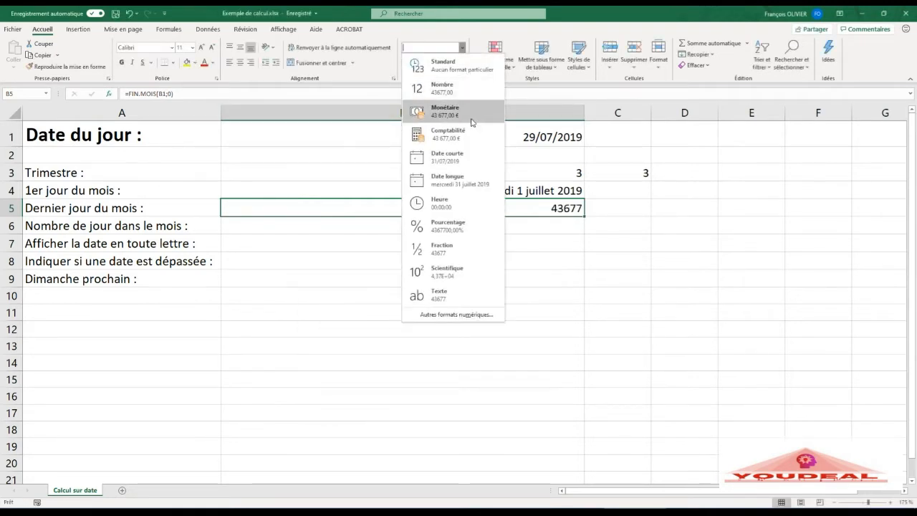
pyautogui.click(473, 178)
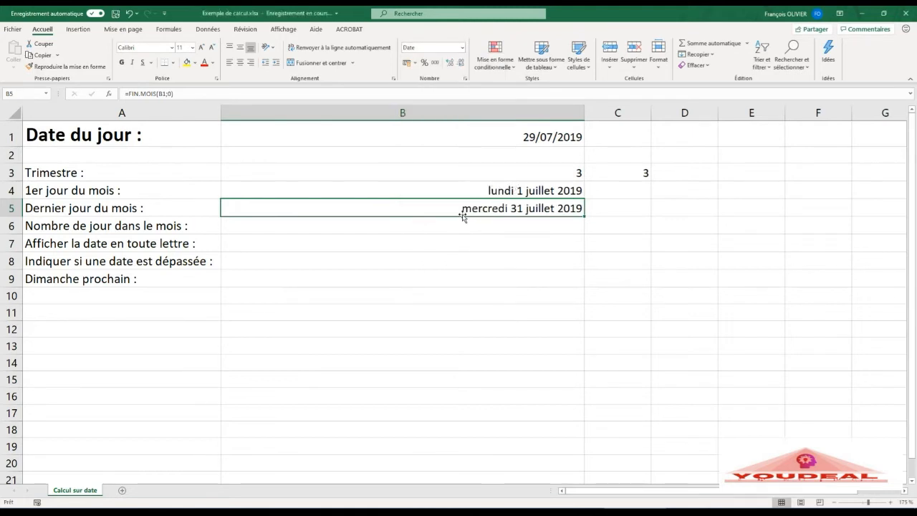
# Calculate the number of days in the month in B6 with the JOUR function, using fin.mois(B1;0) as the serial number.
pyautogui.click(531, 228)
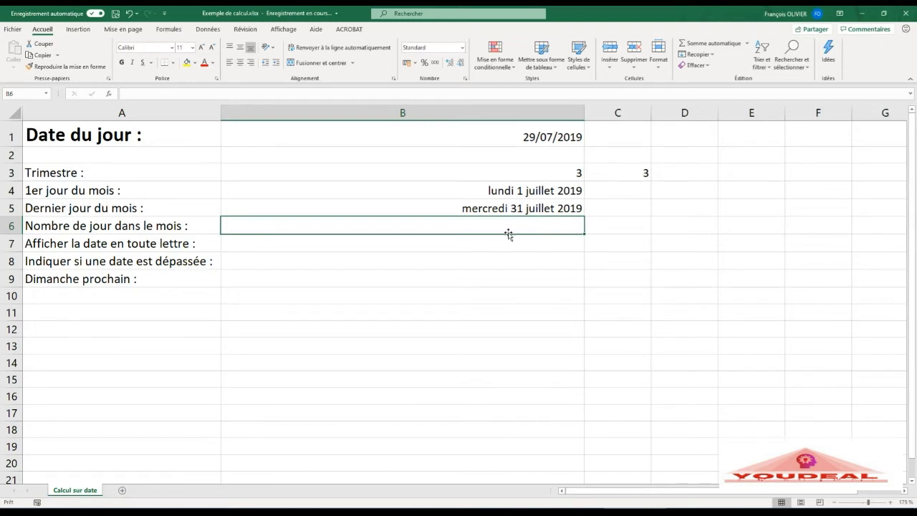
pyautogui.write('=')
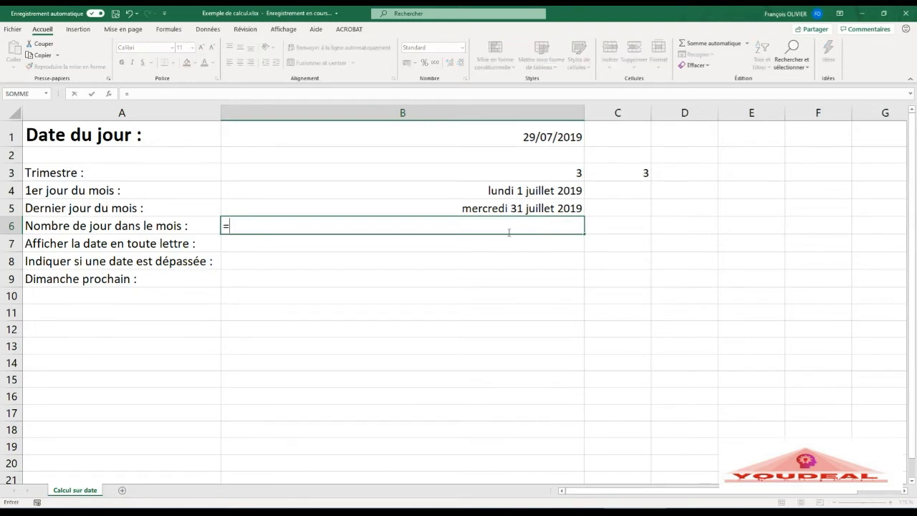
pyautogui.write('jour')
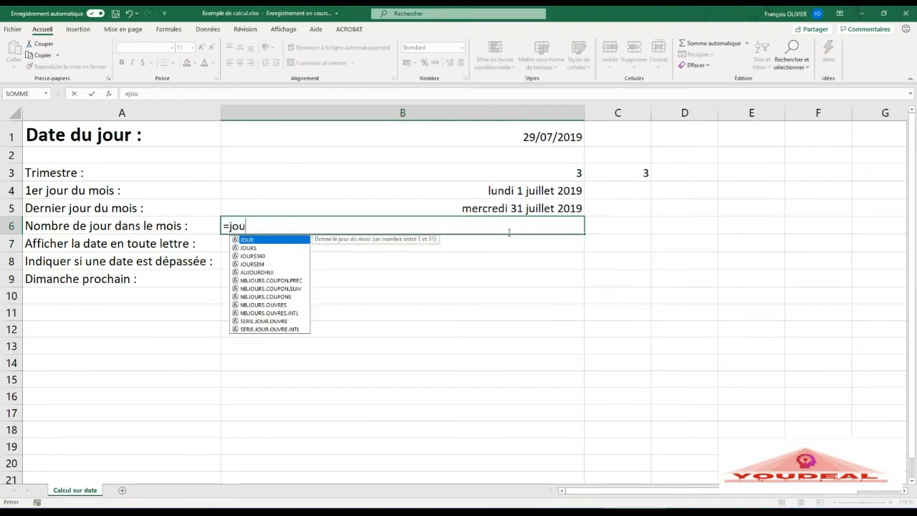
pyautogui.doubleClick(295, 239)
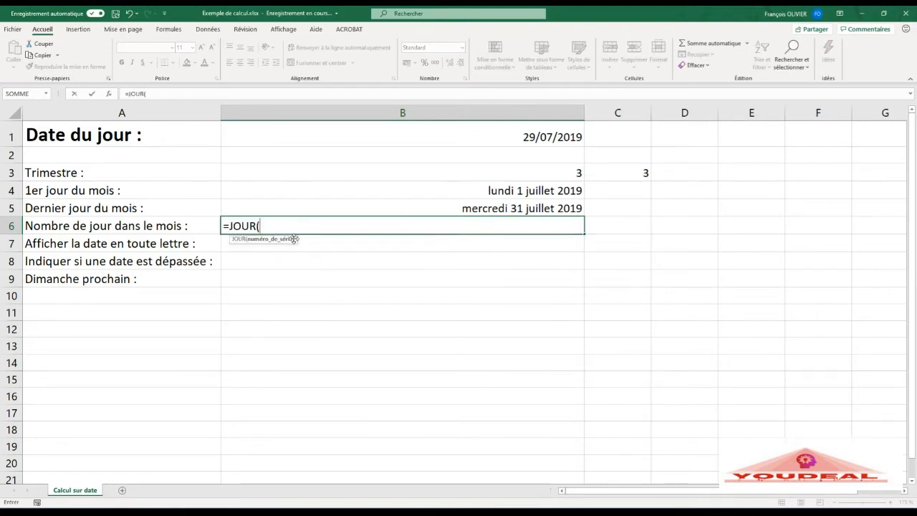
pyautogui.click(109, 94)
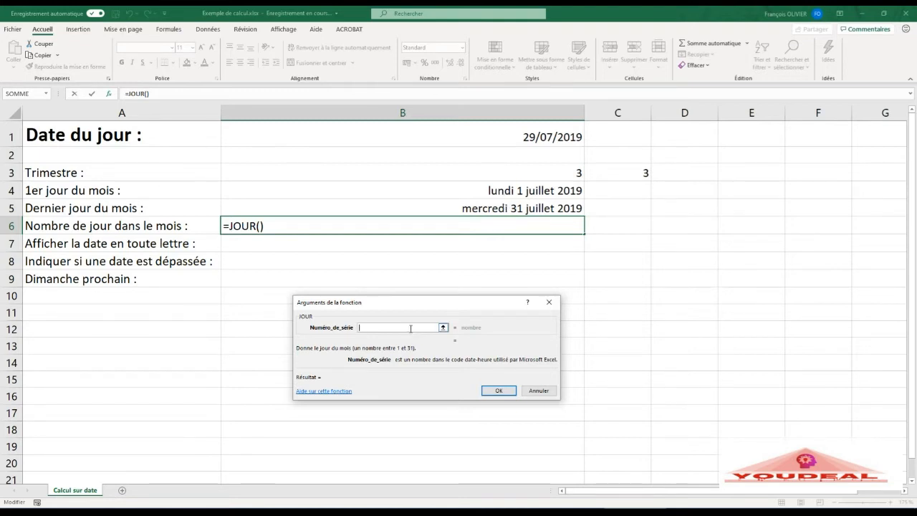
pyautogui.write('fin.mois')
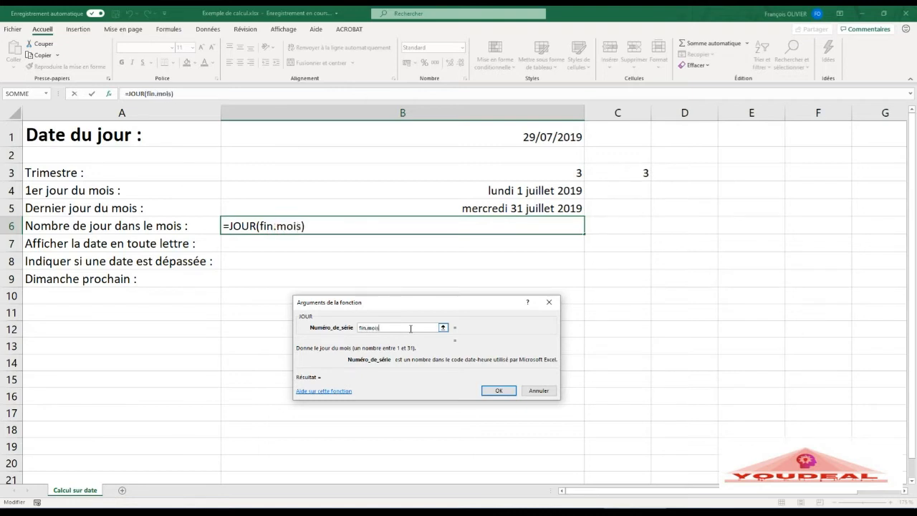
pyautogui.write('(')
pyautogui.click(442, 136)
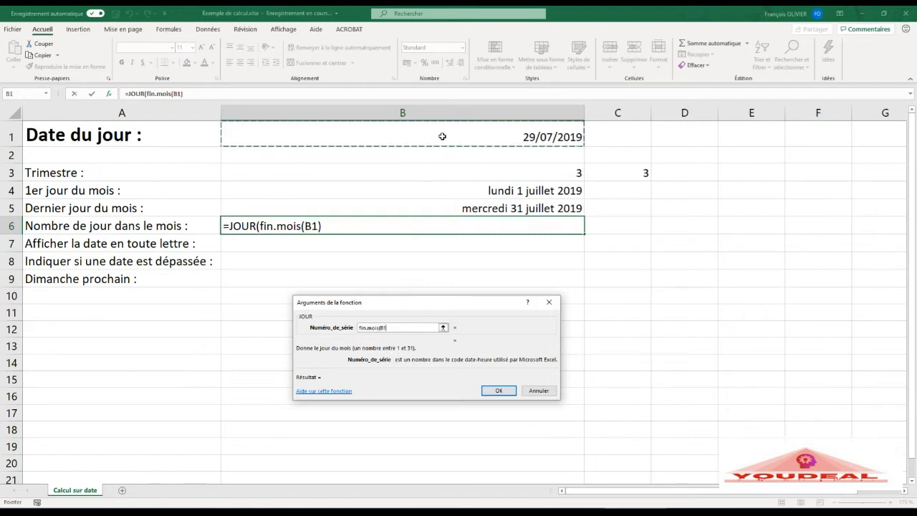
pyautogui.write(';0')
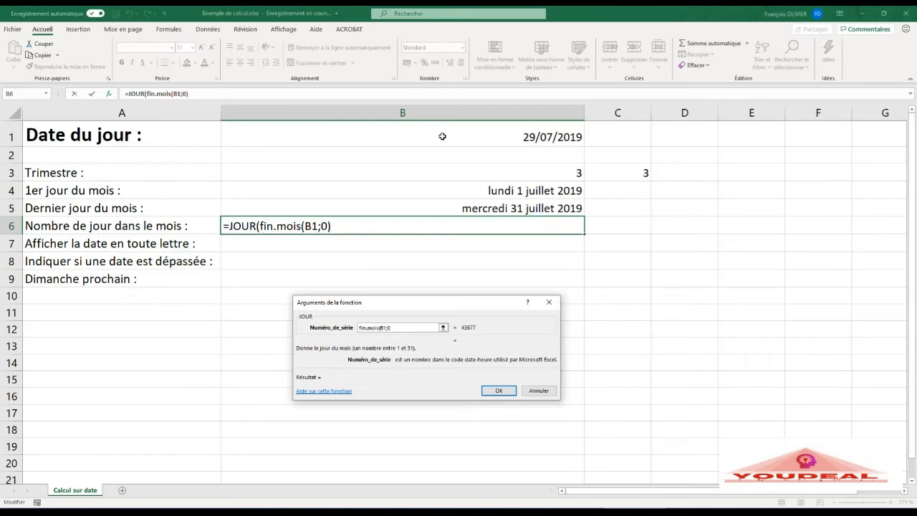
pyautogui.write(')')
pyautogui.click(497, 390)
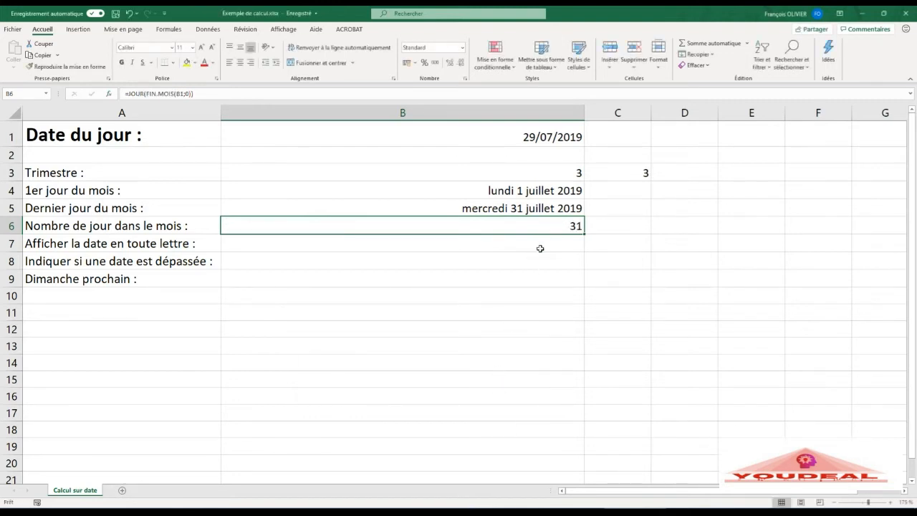
# Write out the date in B7 with the TEXTE function, using B1 as the value and "jjjj jj mmmm aaaa" as the text format.
pyautogui.click(540, 248)
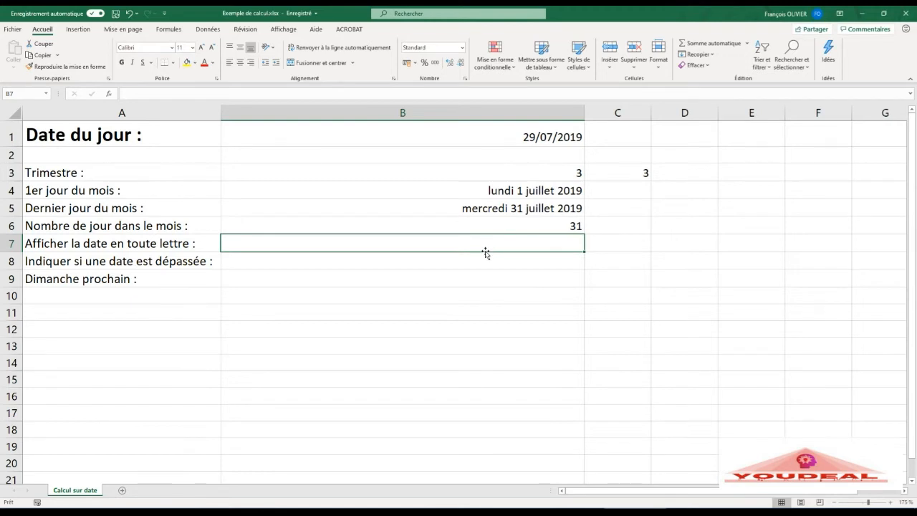
pyautogui.write('=texte')
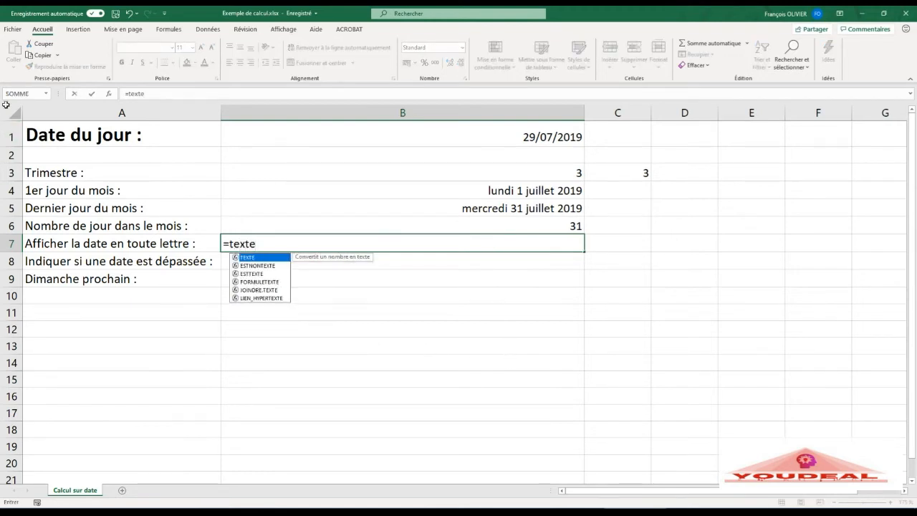
pyautogui.doubleClick(246, 257)
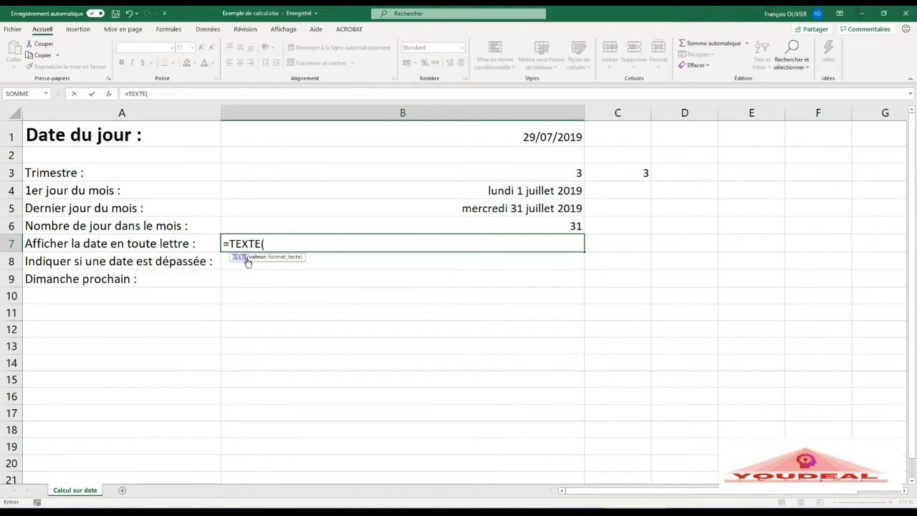
pyautogui.click(111, 94)
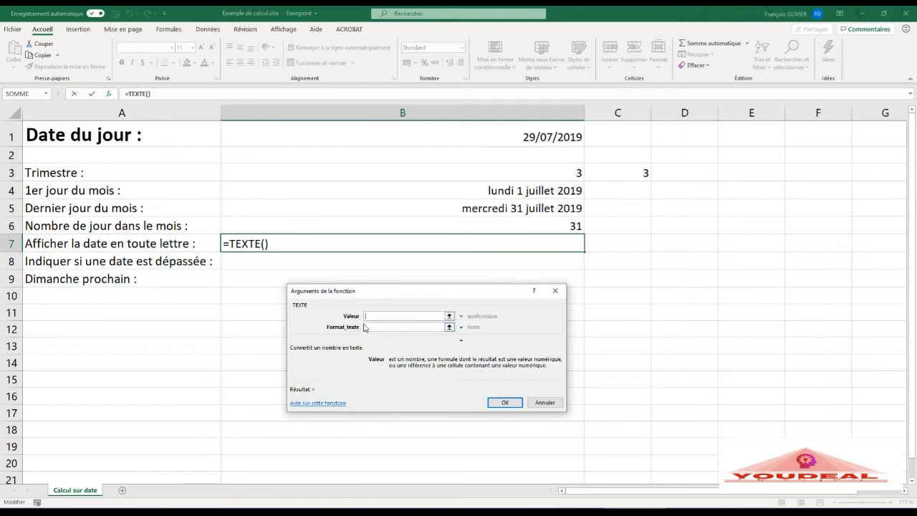
pyautogui.click(501, 137)
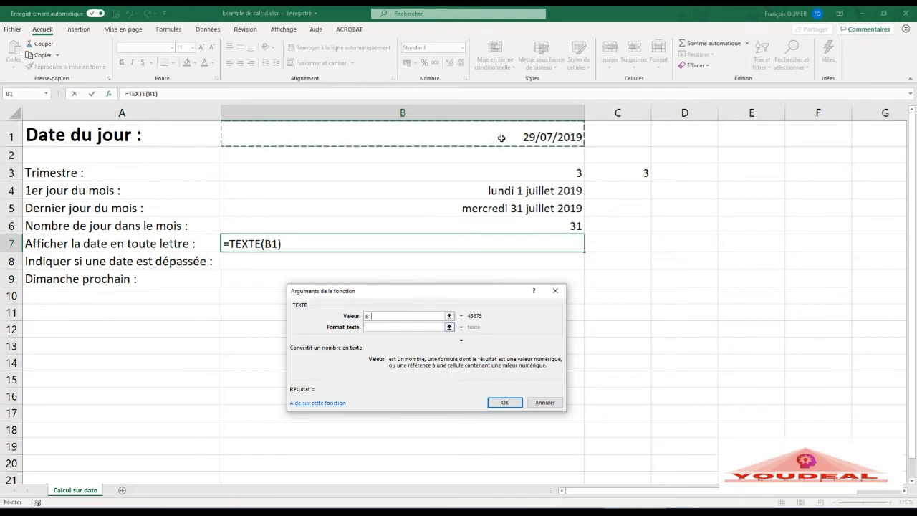
pyautogui.click(428, 327)
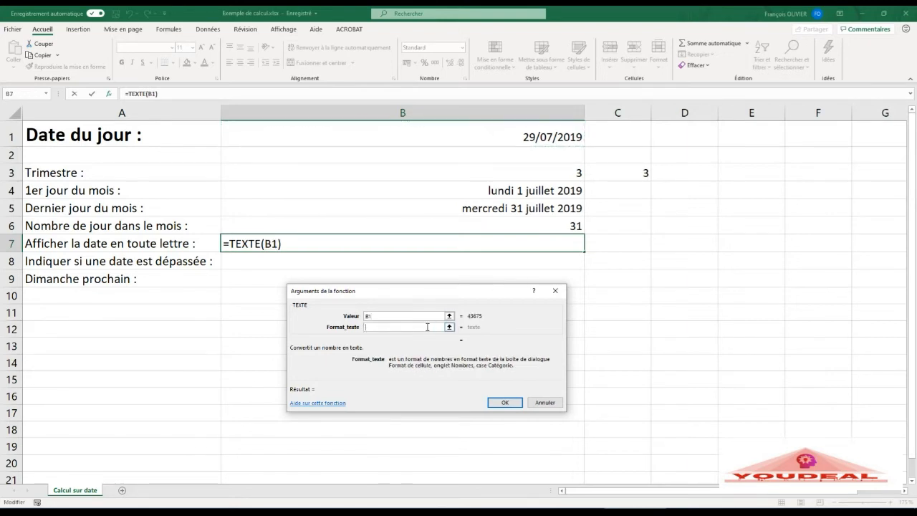
pyautogui.write('"')
pyautogui.write('jjjj')
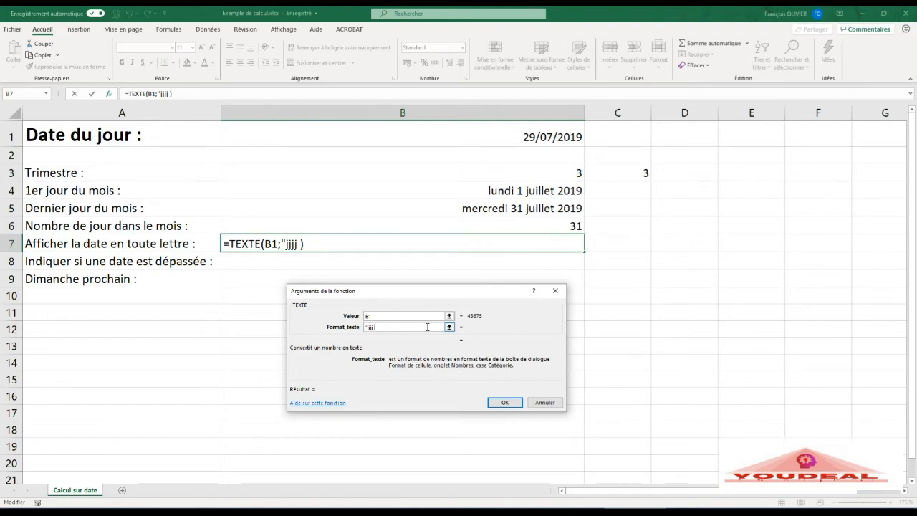
pyautogui.write('jj mmmm')
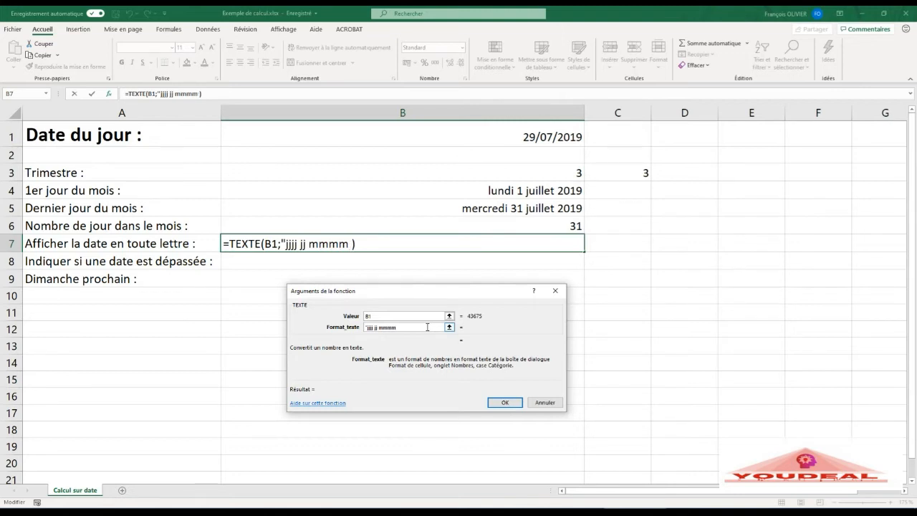
pyautogui.write(' aaaa"')
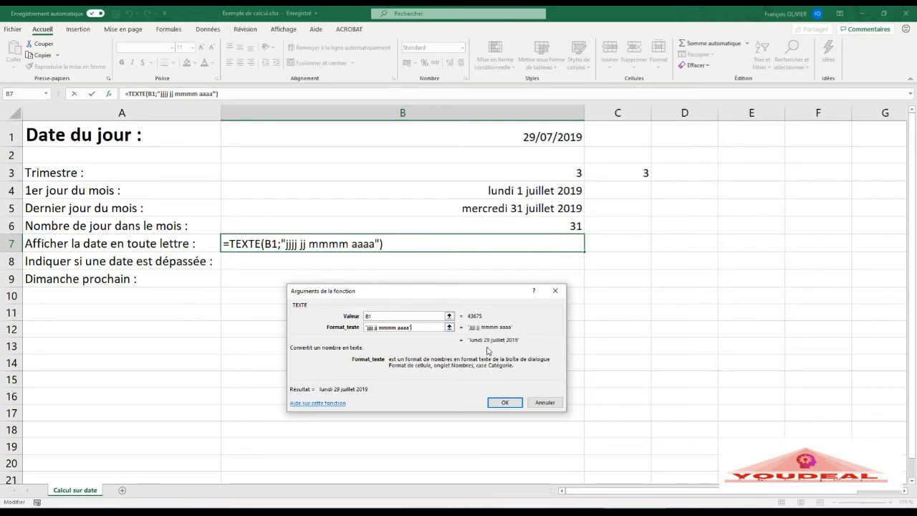
pyautogui.click(516, 405)
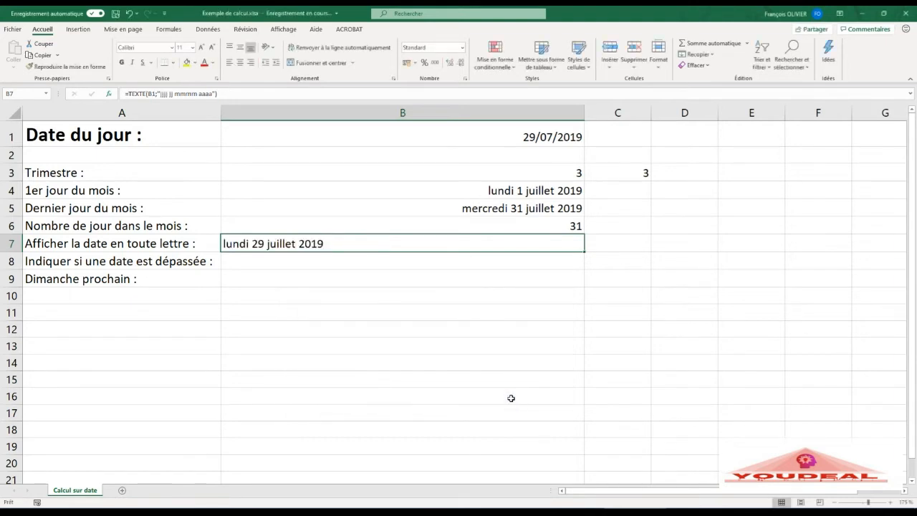
# Start a SI formula in B8 with the logical test aujourdhui()>B1.
pyautogui.click(413, 259)
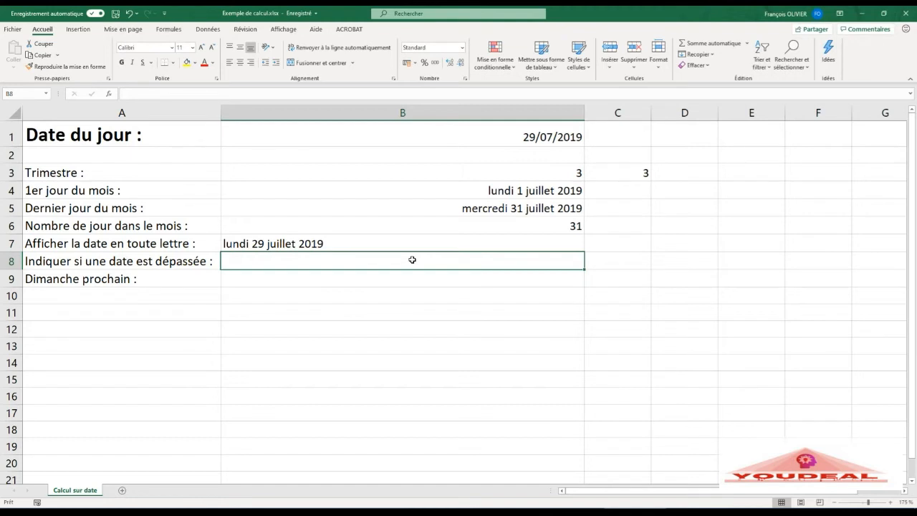
pyautogui.write('=')
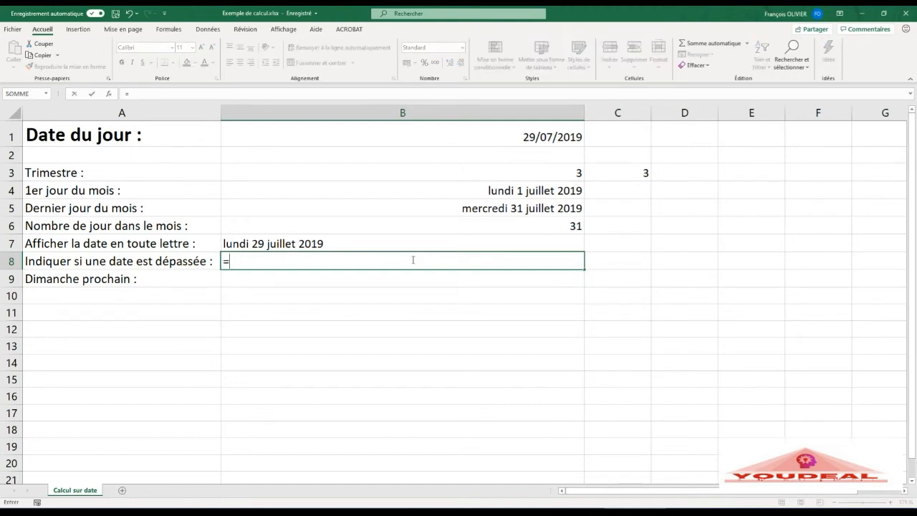
pyautogui.write('si(')
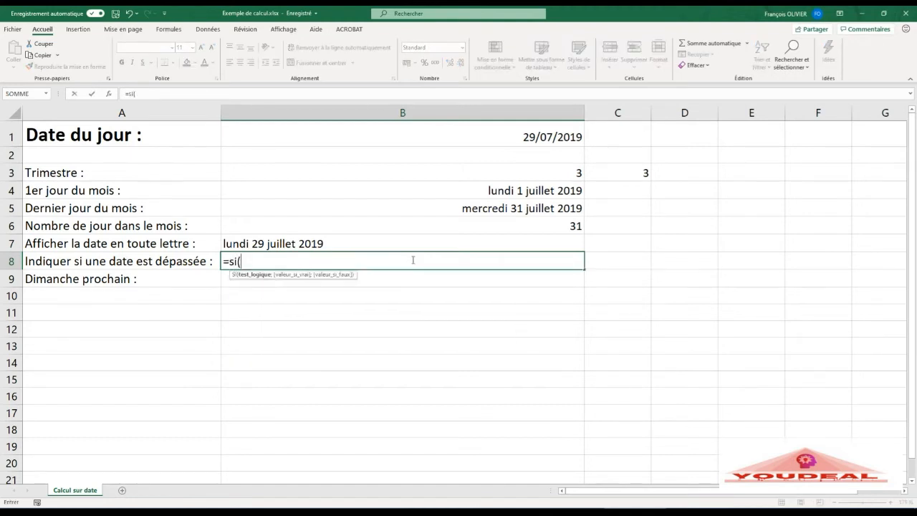
pyautogui.click(109, 95)
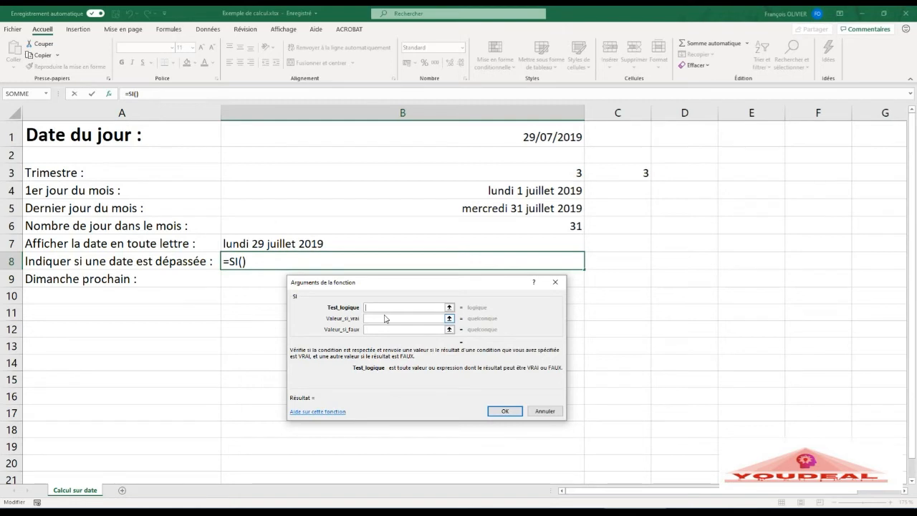
pyautogui.write('aujourdhui')
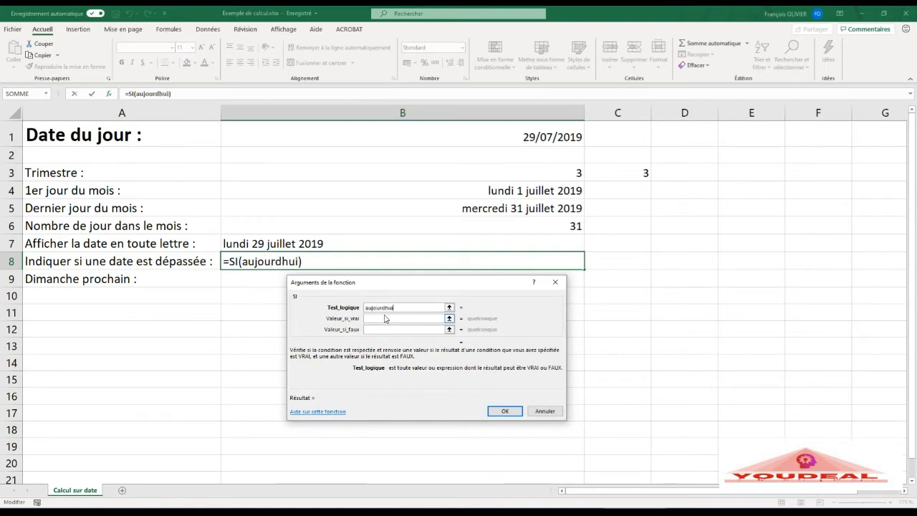
pyautogui.write('()>')
pyautogui.moveTo(462, 103)
pyautogui.mouseDown()
pyautogui.moveTo(467, 128)
pyautogui.moveTo(466, 91)
pyautogui.mouseUp()
pyautogui.click(472, 136)
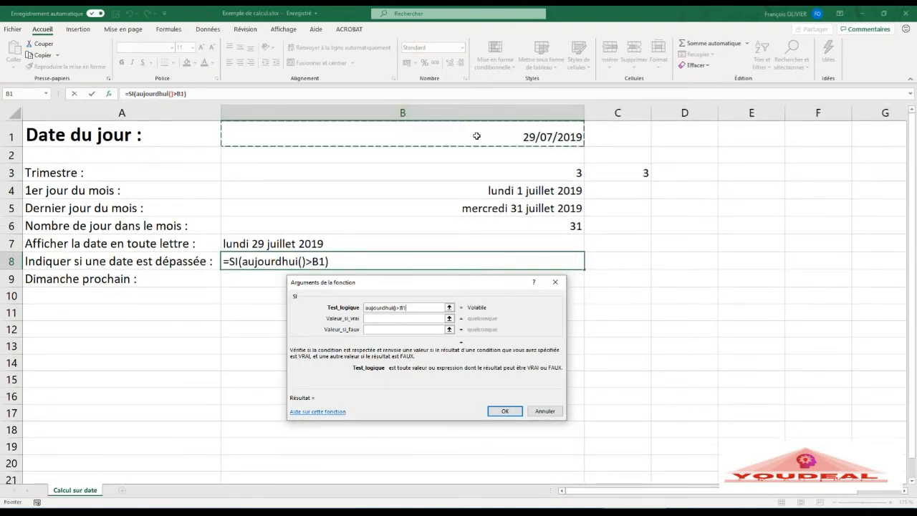
# Complete the SI formula in B8 with "dépassé" as the value if true and "non dépassé" as the value if false.
pyautogui.click(419, 319)
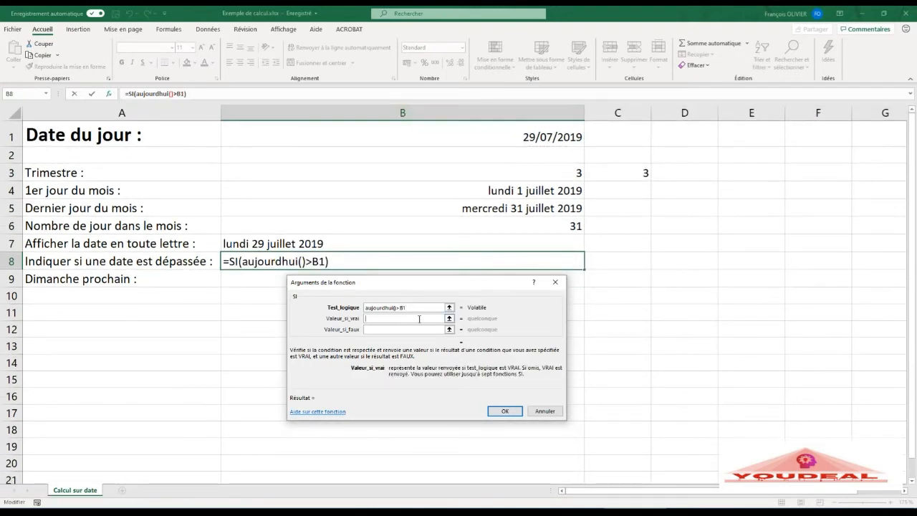
pyautogui.write('dépassé')
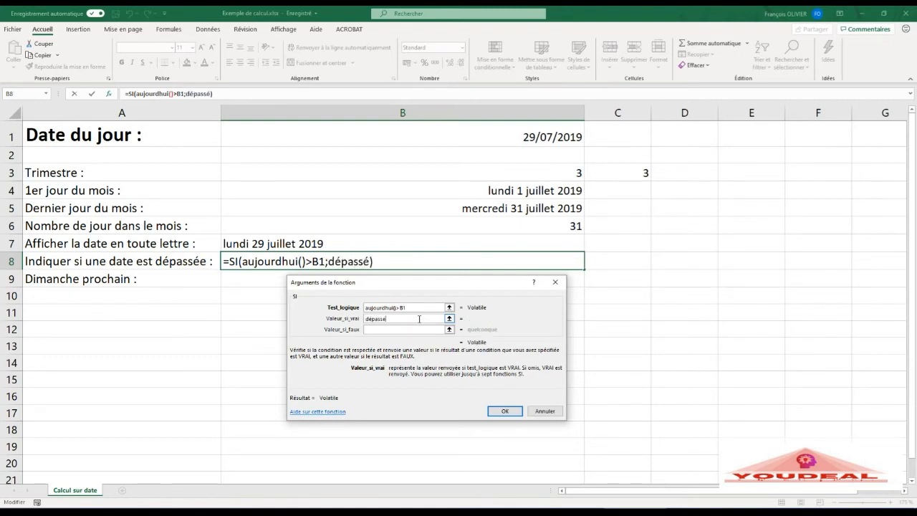
pyautogui.click(411, 329)
pyautogui.write('no')
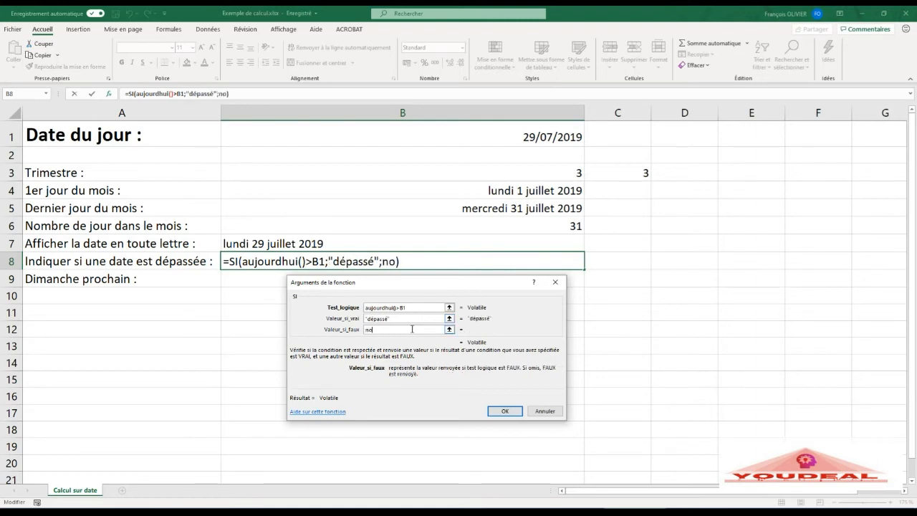
pyautogui.write('n dép')
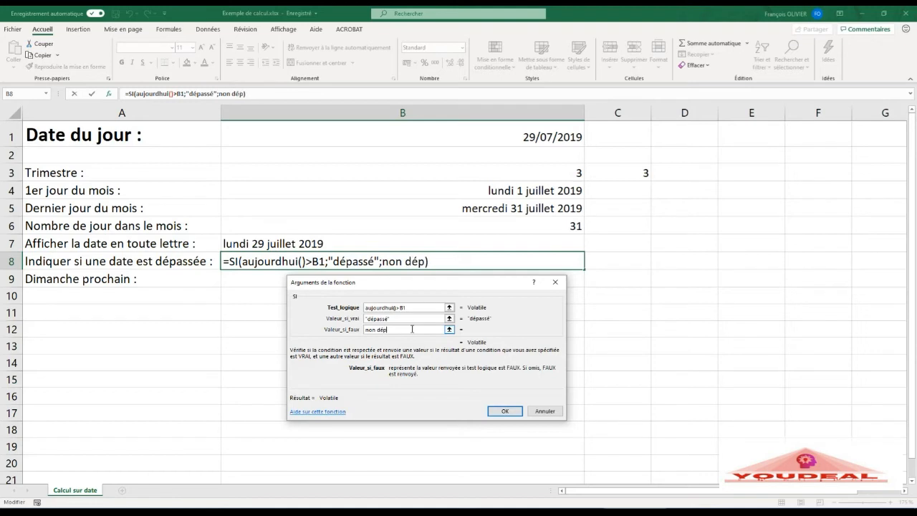
pyautogui.write('assé')
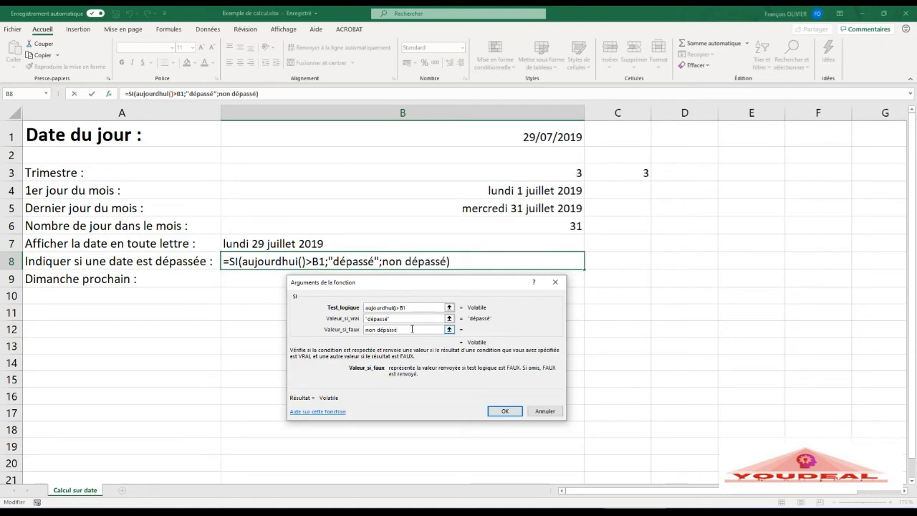
pyautogui.press('Return')
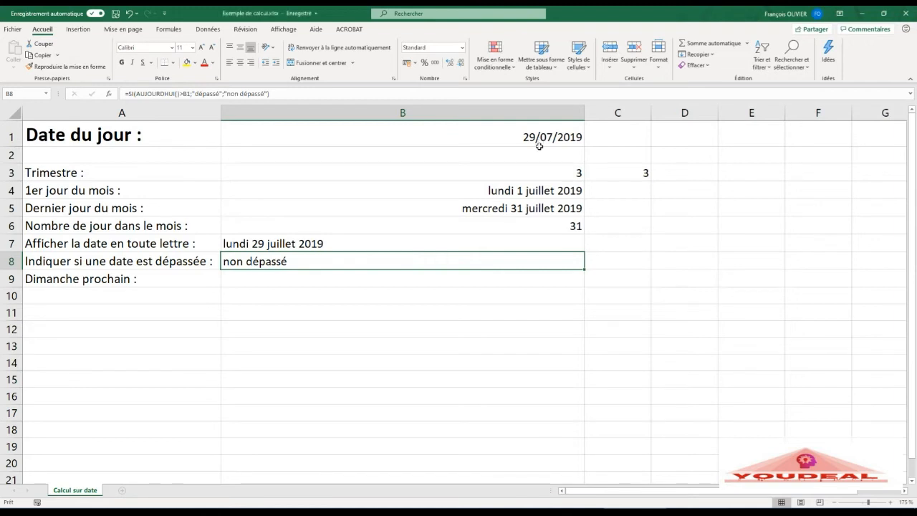
# Test the formulas by setting the date in B1 to 15/02/2019.
pyautogui.click(549, 138)
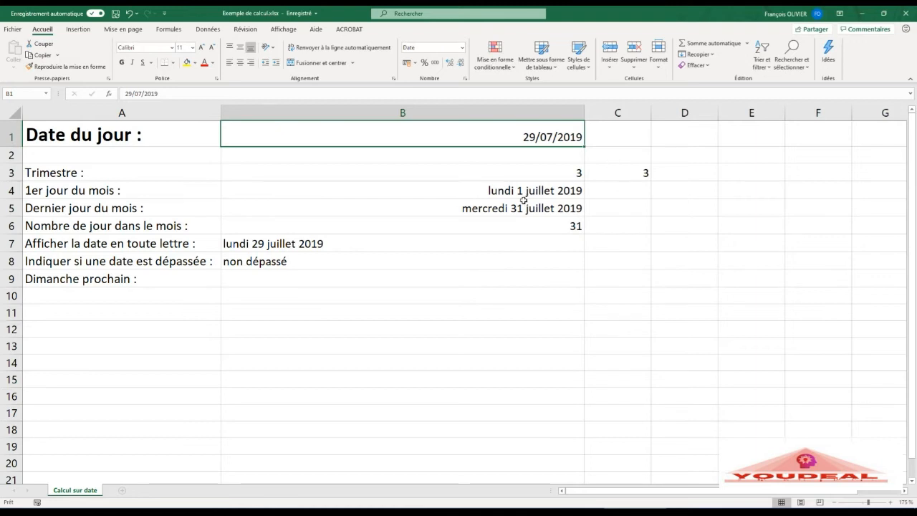
pyautogui.write('15/02')
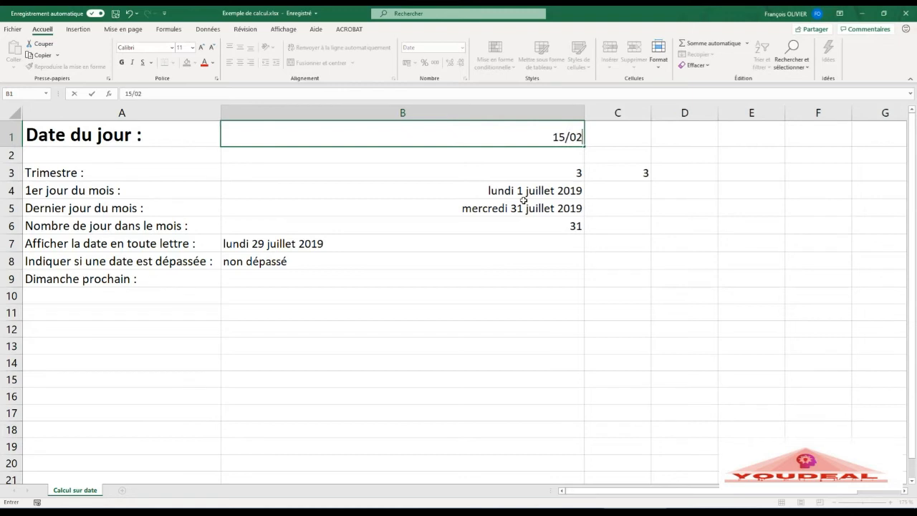
pyautogui.write('/2019')
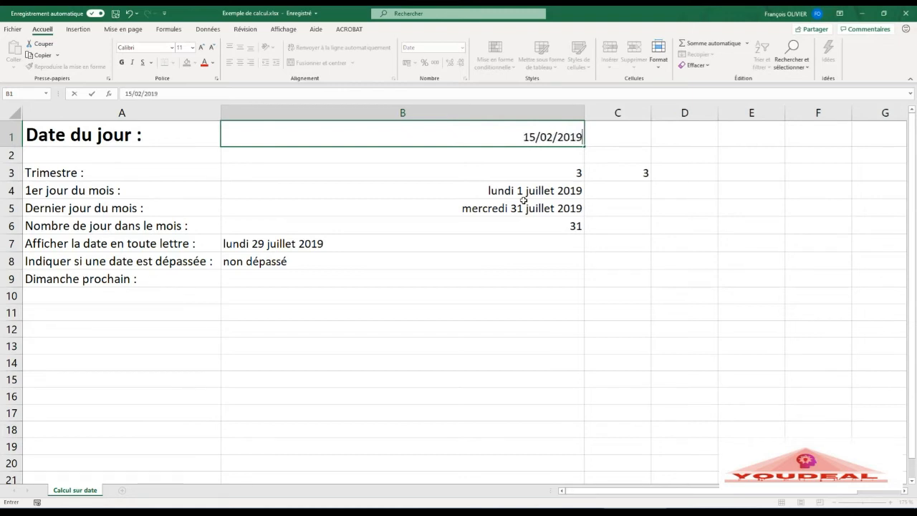
pyautogui.press('Return')
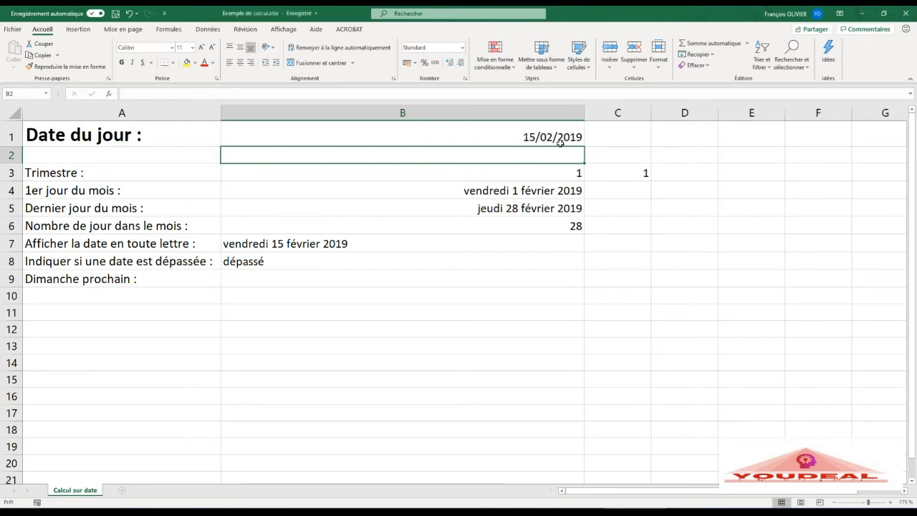
# Change the year of the date in B1 to 2020 to test a leap-year February.
pyautogui.click(522, 138)
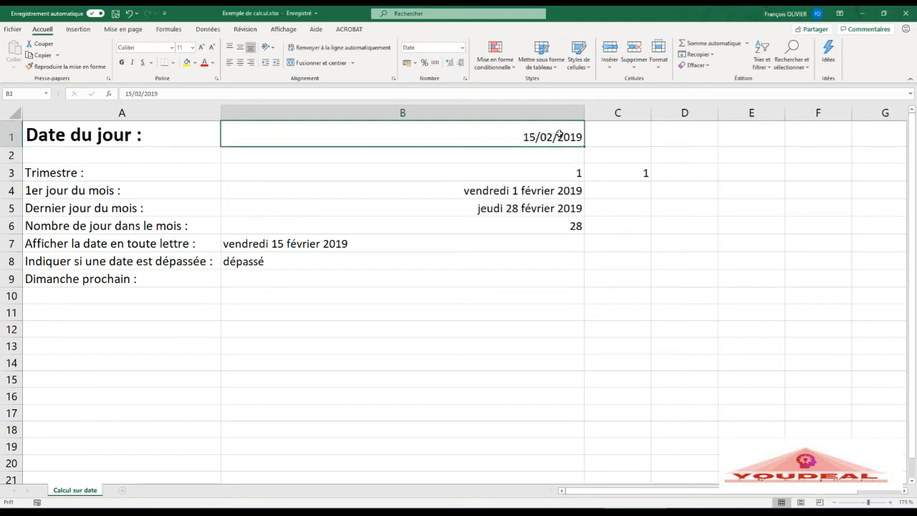
pyautogui.doubleClick(570, 136)
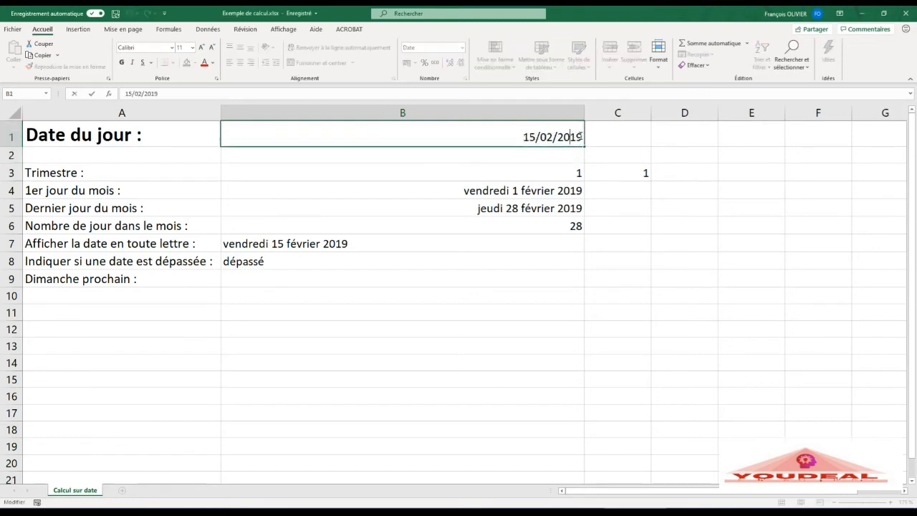
pyautogui.press('BackSpace')
pyautogui.press('BackSpace')
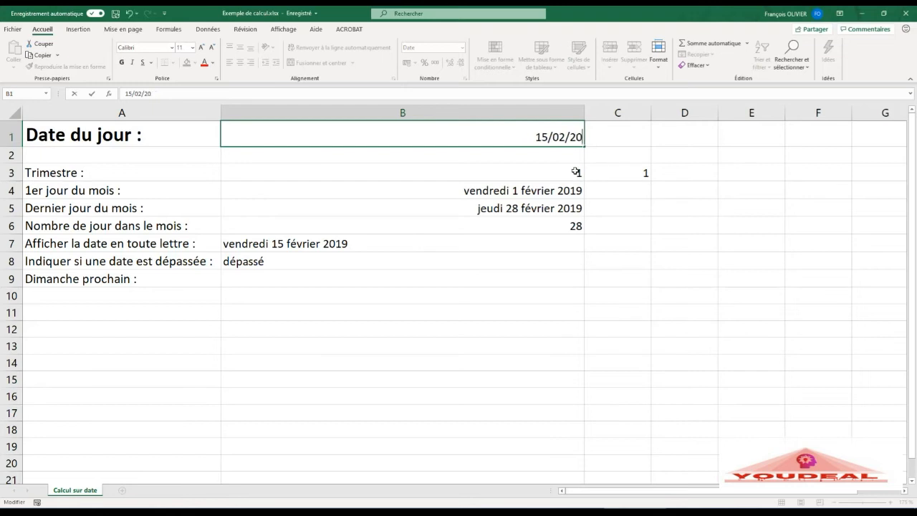
pyautogui.write('20')
pyautogui.press('Return')
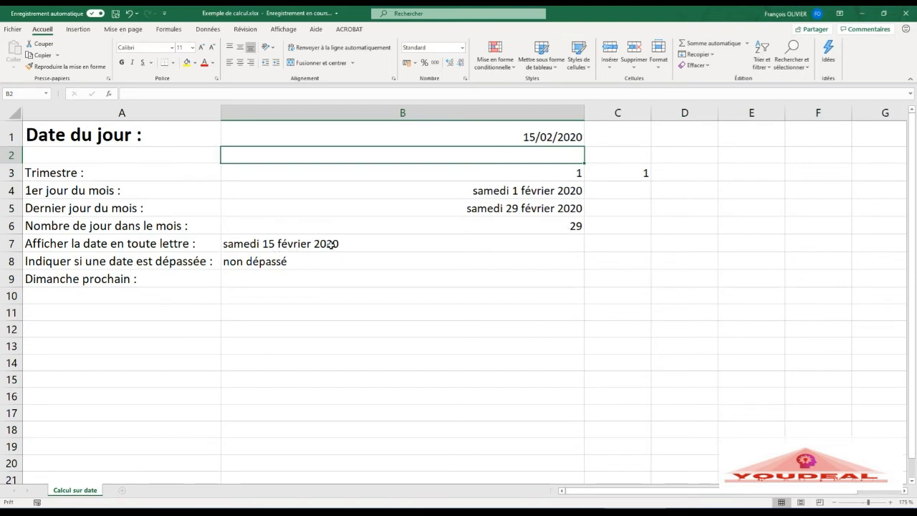
# Set the date in B1 back to 29/07/2019.
pyautogui.click(481, 138)
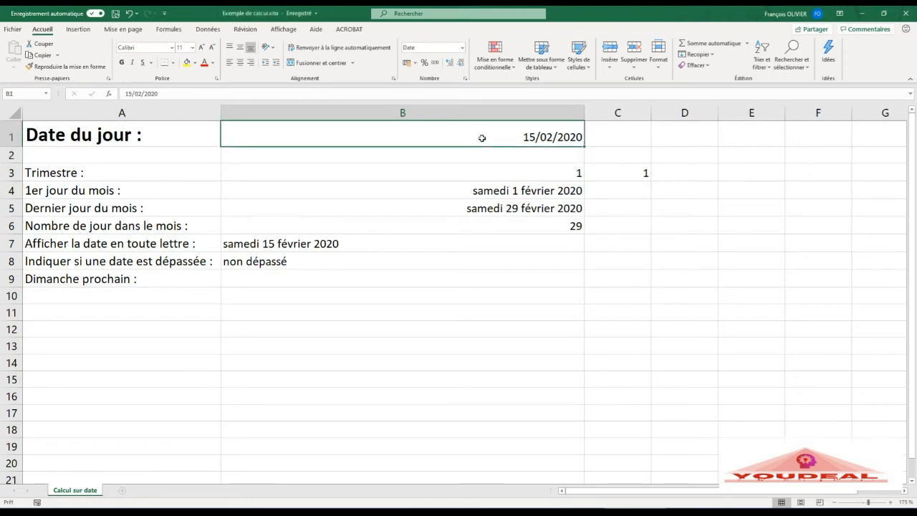
pyautogui.write('29/07/2019')
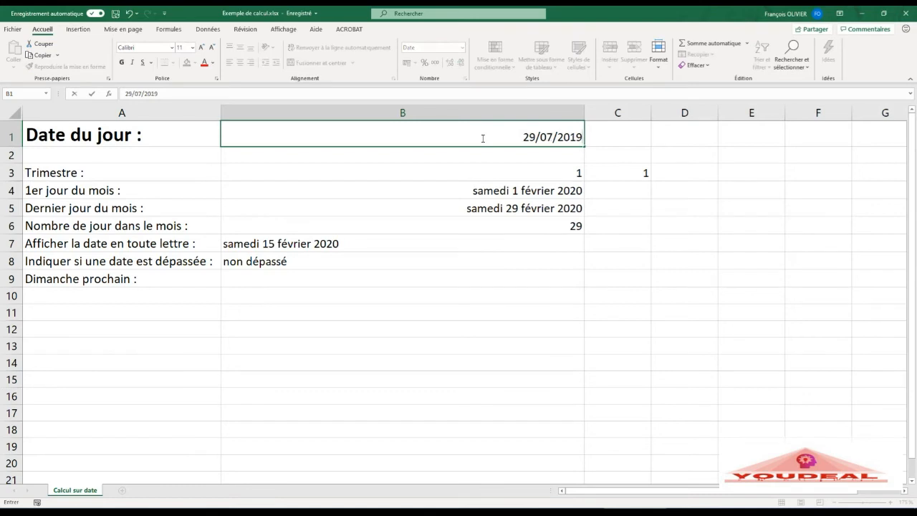
pyautogui.press('Return')
# Change the comparison in B8's SI formula to AUJOURDHUI()>=B1.
pyautogui.click(412, 259)
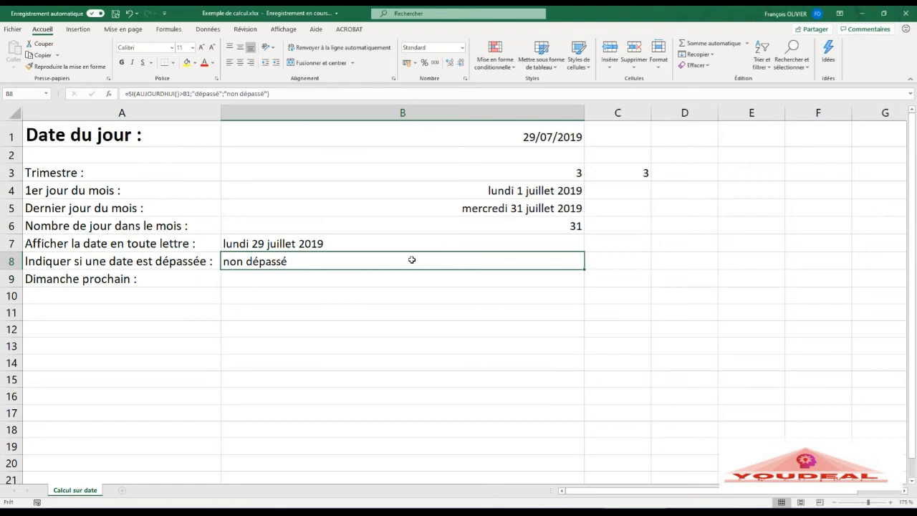
pyautogui.doubleClick(412, 259)
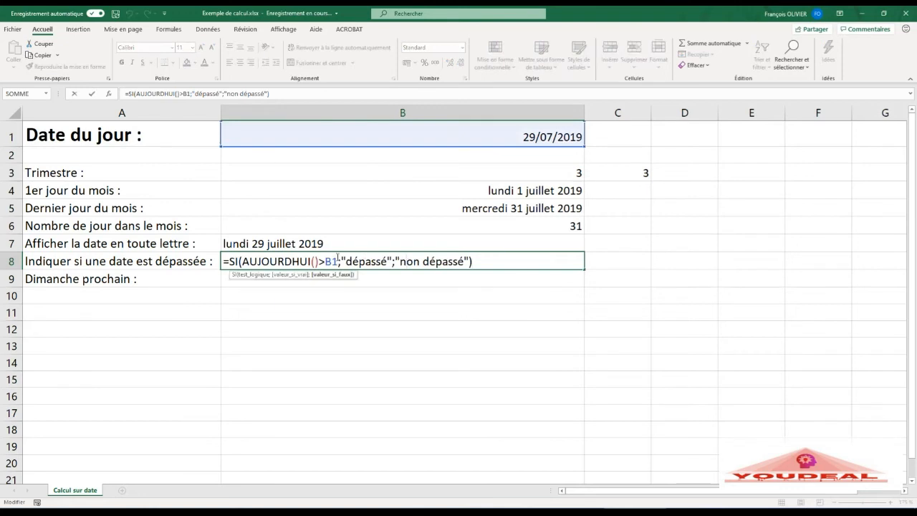
pyautogui.click(326, 261)
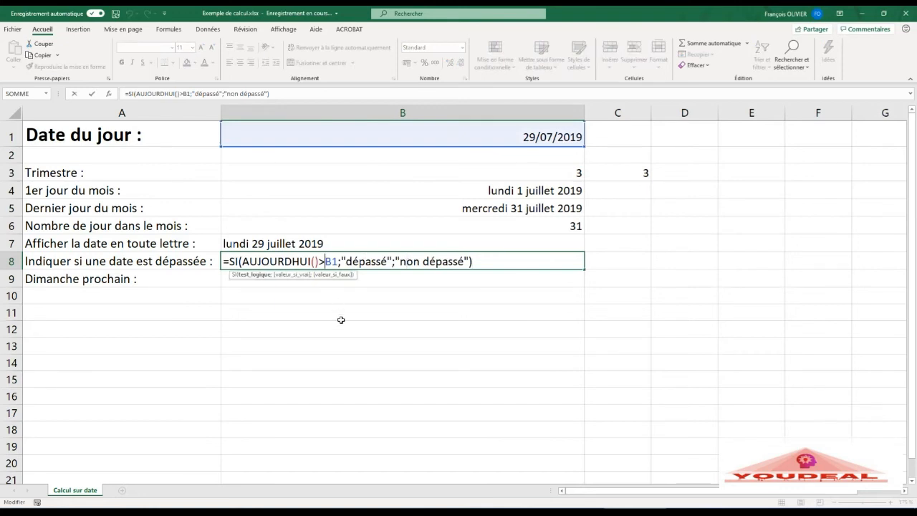
pyautogui.write('=')
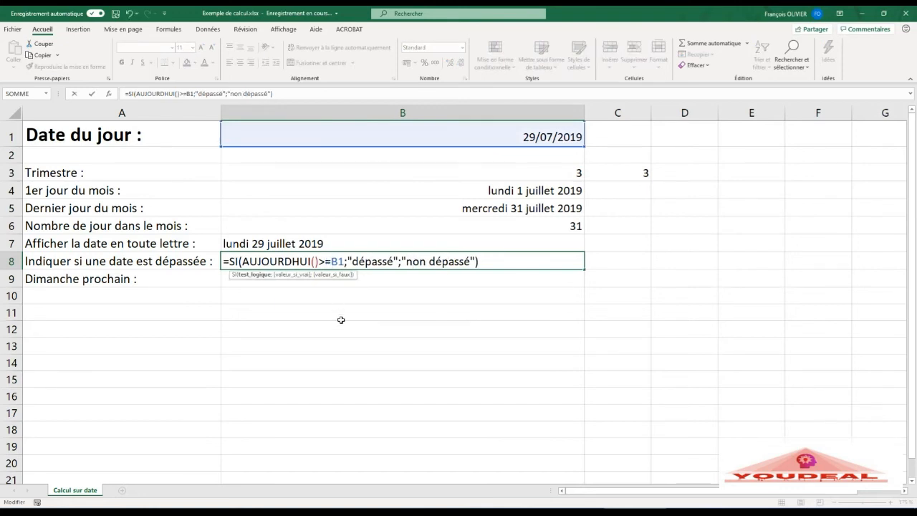
pyautogui.press('Return')
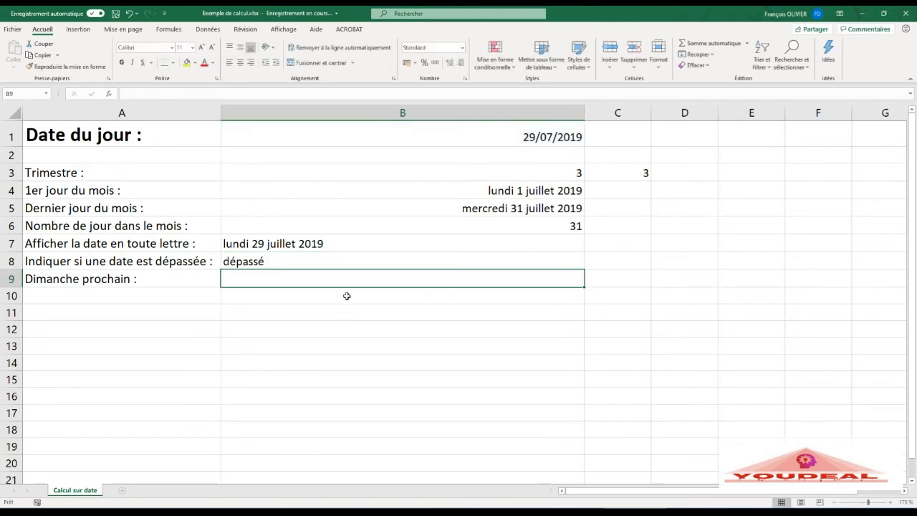
# Remove the equals sign from the comparison in B8's SI formula, restoring AUJOURDHUI()>B1.
pyautogui.doubleClick(351, 261)
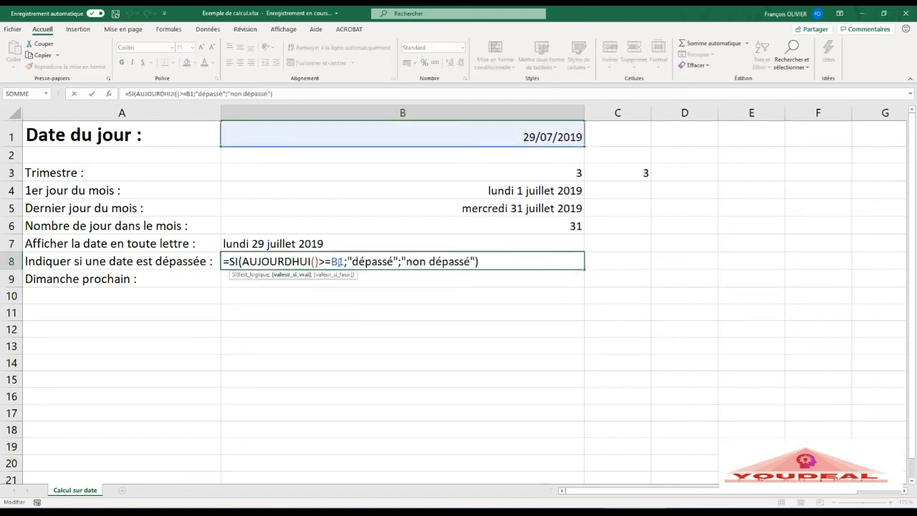
pyautogui.click(332, 261)
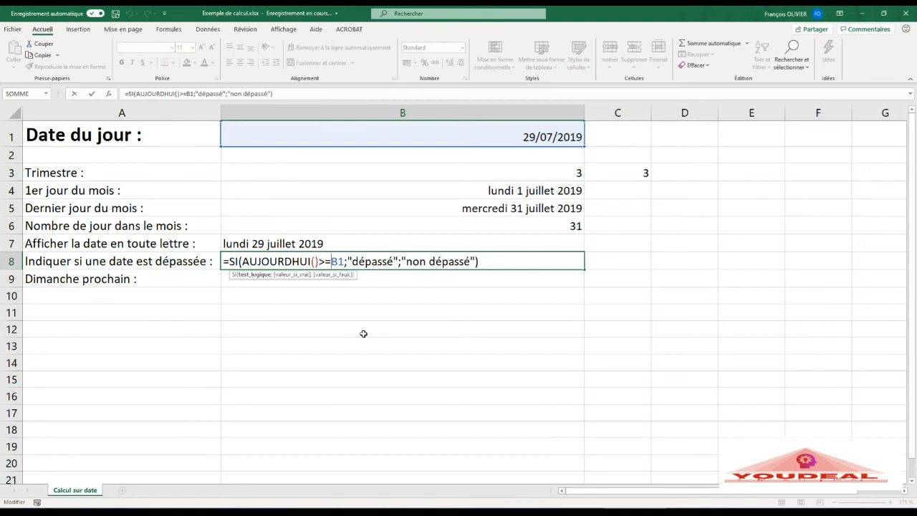
pyautogui.press('Return')
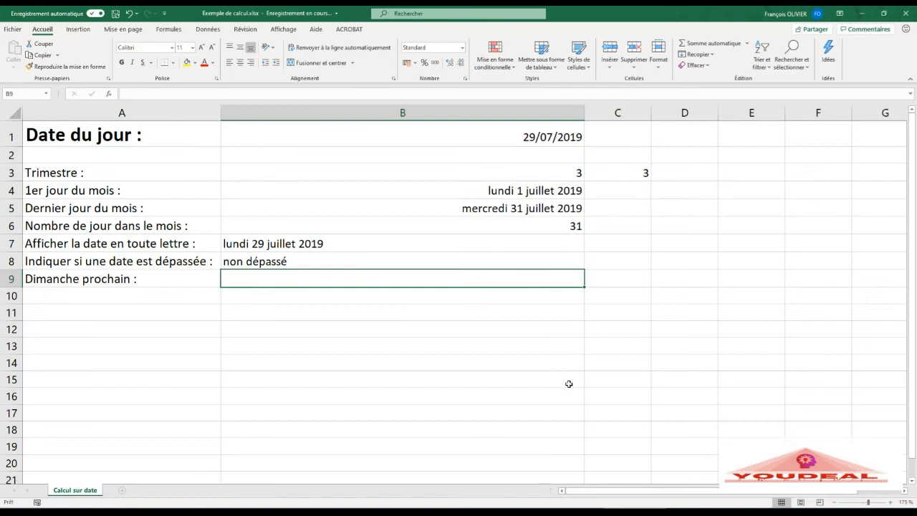
# Enter the formula =B1-MOD(B1-1;7) in B9 for Dimanche prochain, using MOD with B1-1 as number and 7 as divisor.
pyautogui.write('=')
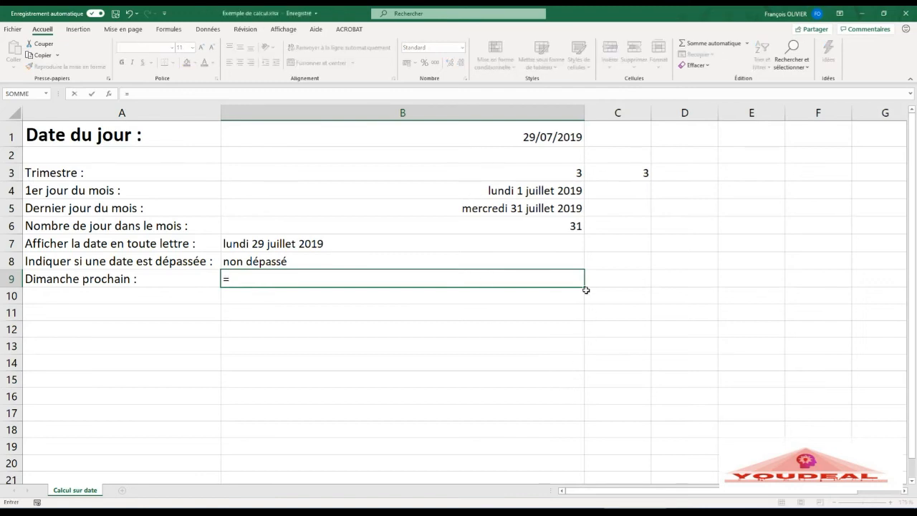
pyautogui.click(395, 135)
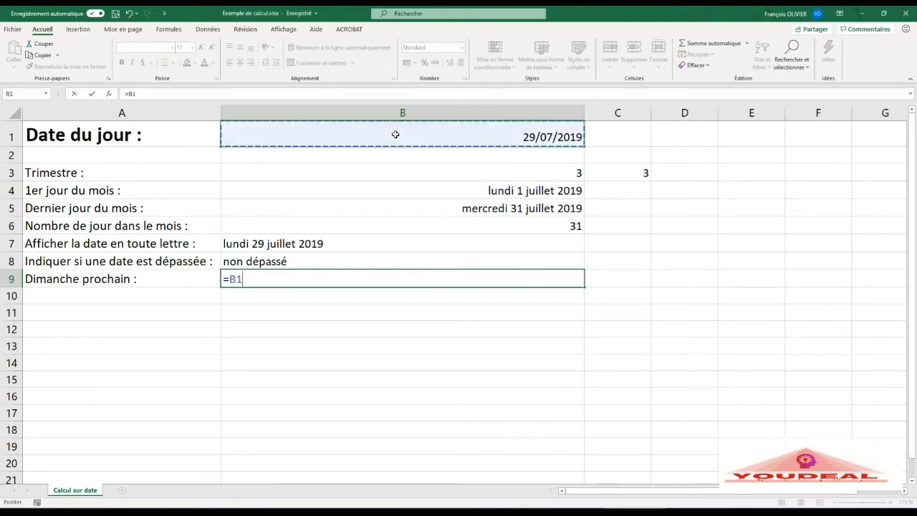
pyautogui.write('-mod')
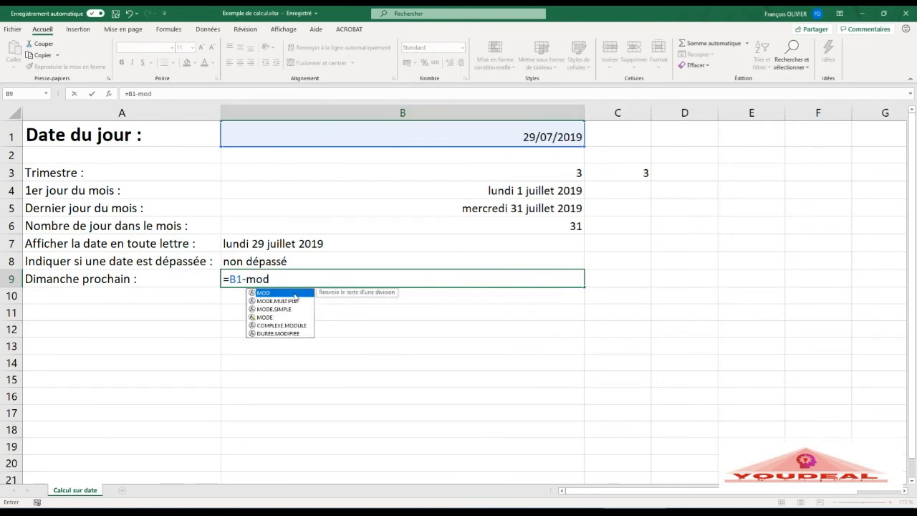
pyautogui.doubleClick(294, 292)
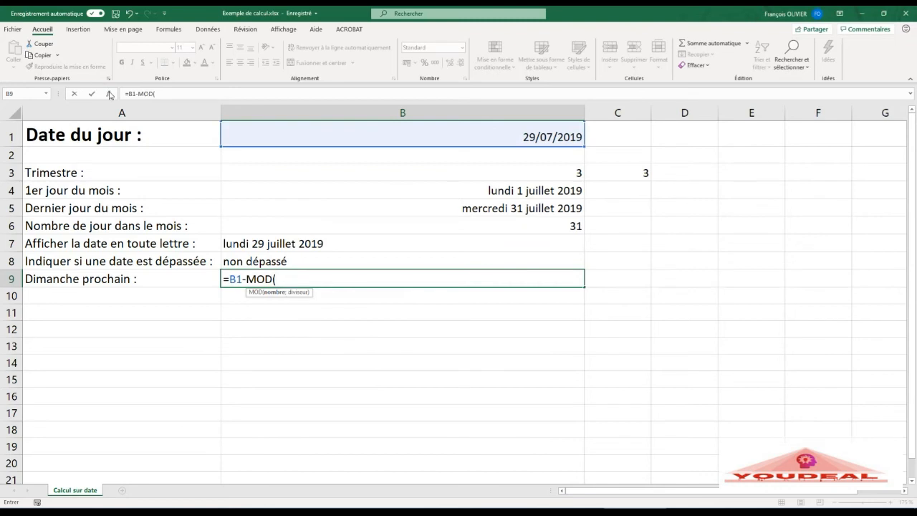
pyautogui.click(109, 93)
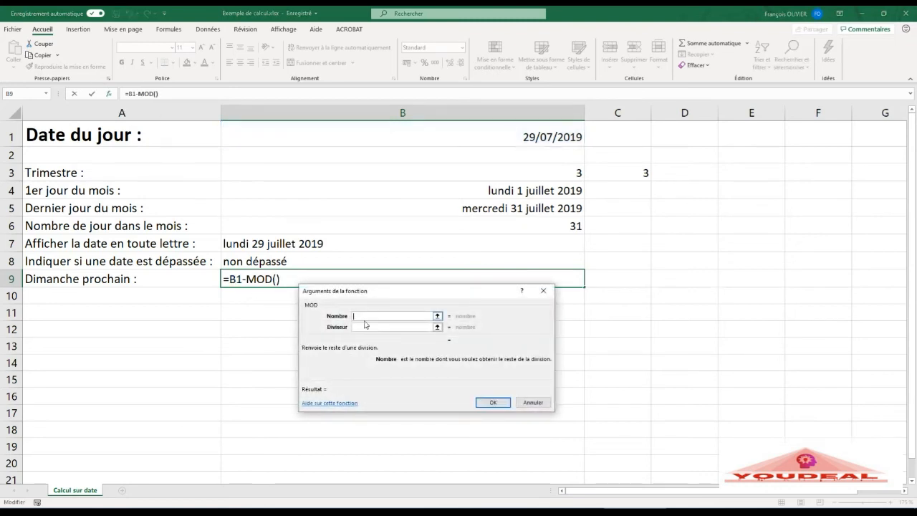
pyautogui.click(519, 135)
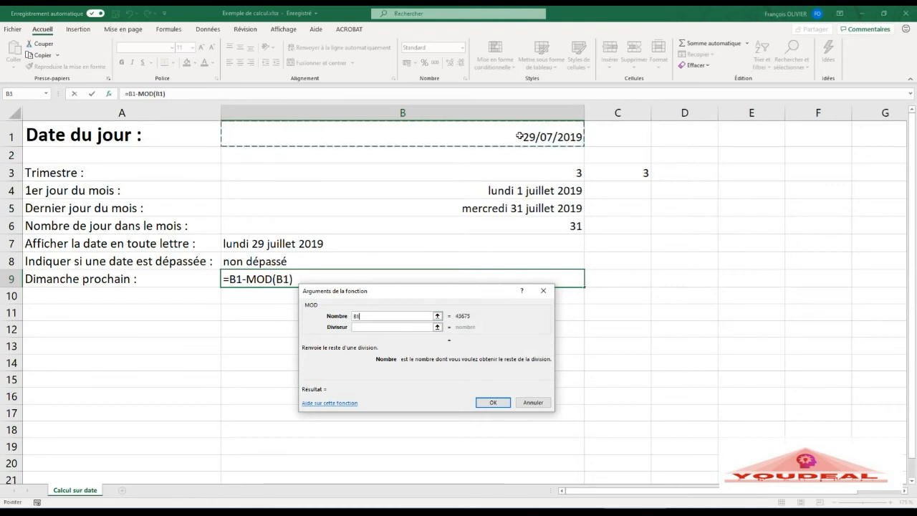
pyautogui.write('-1')
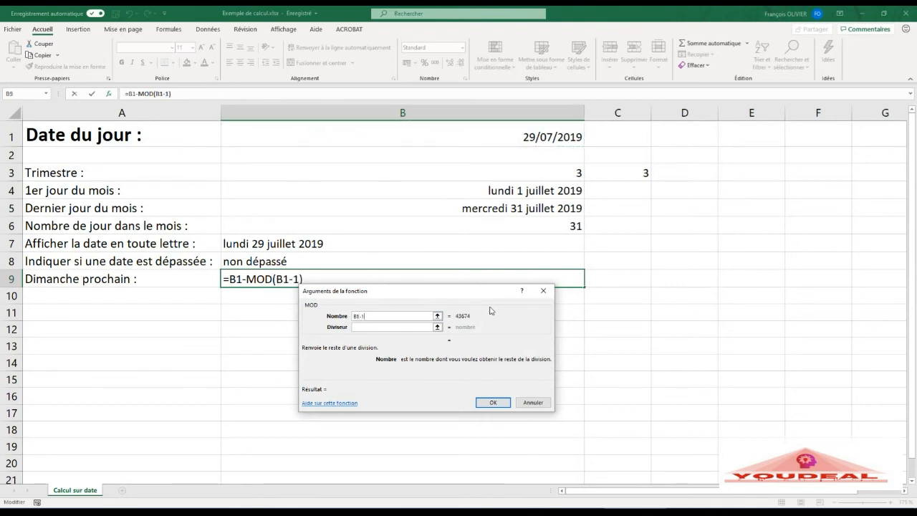
pyautogui.click(406, 327)
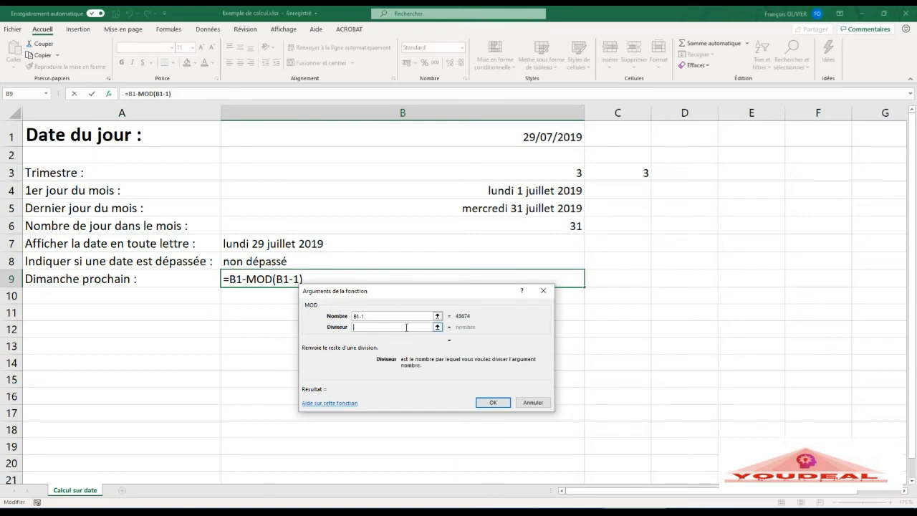
pyautogui.write('7')
pyautogui.click(490, 401)
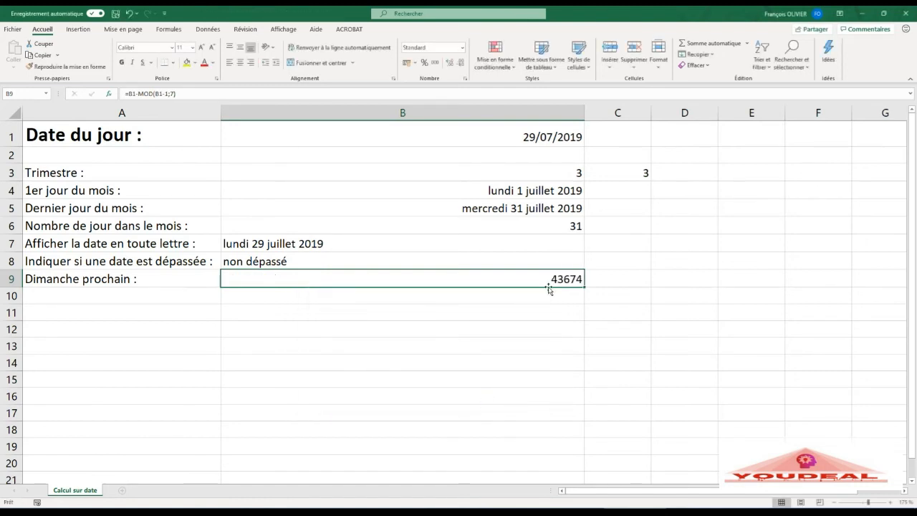
# Apply the Date longue number format to the result in B9 and to the date in B1.
pyautogui.click(462, 47)
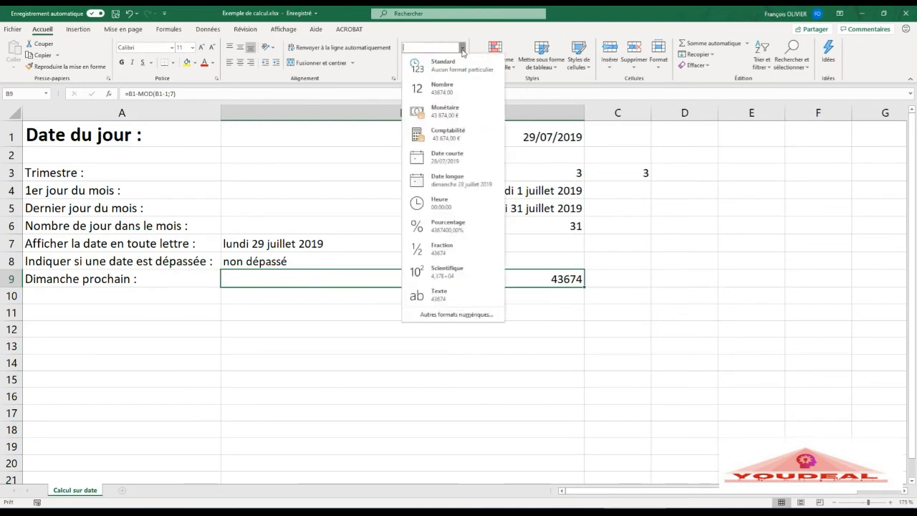
pyautogui.click(478, 188)
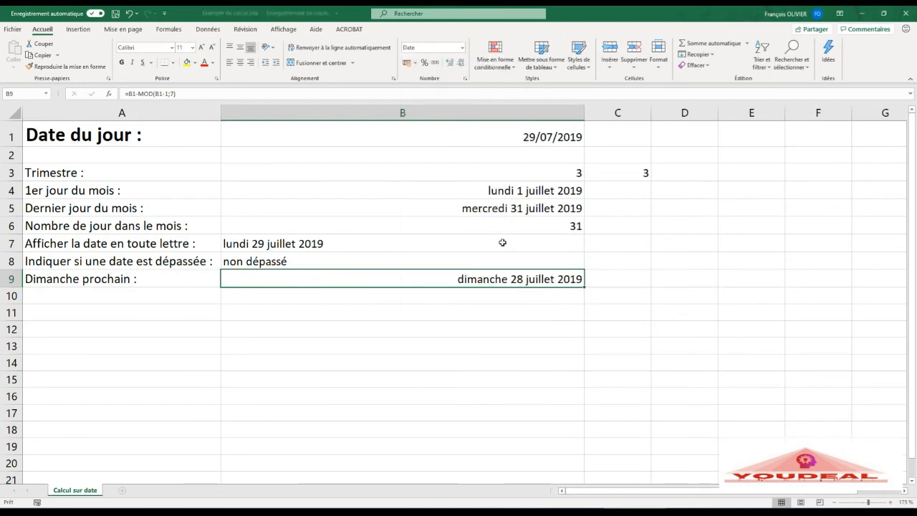
pyautogui.click(547, 140)
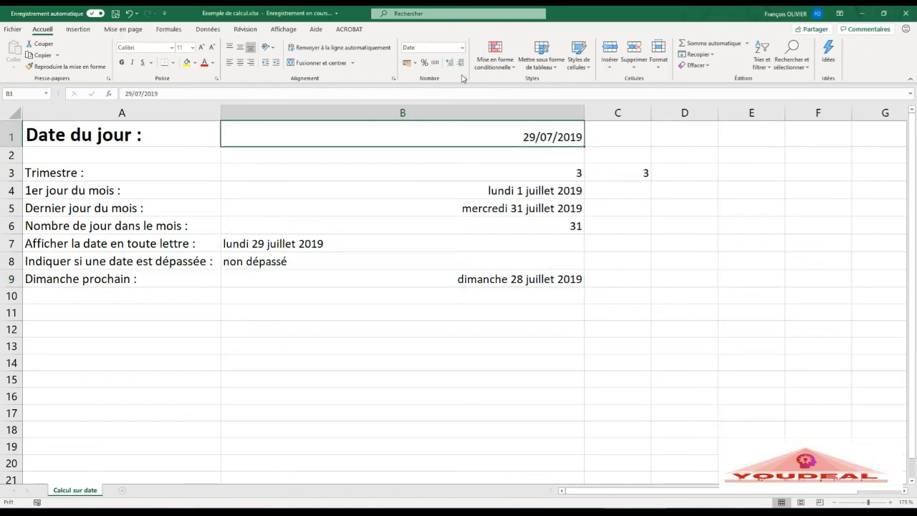
pyautogui.click(462, 47)
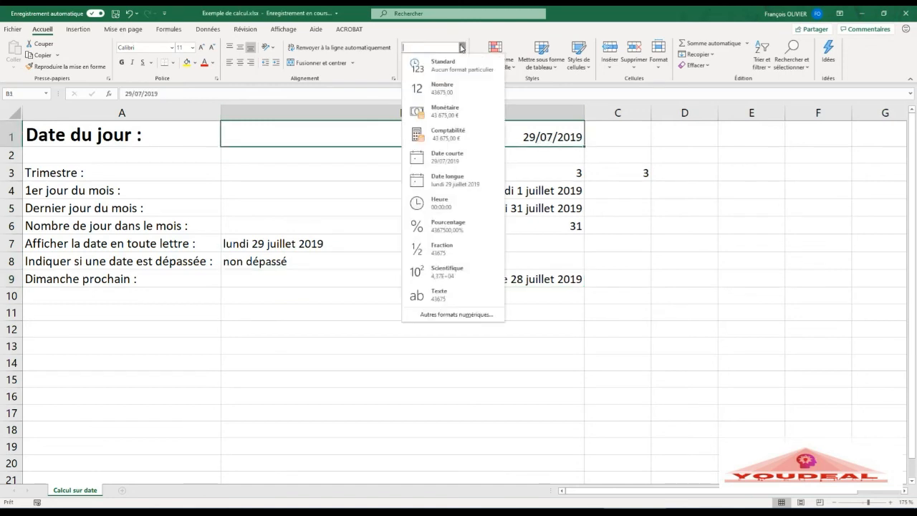
pyautogui.click(475, 180)
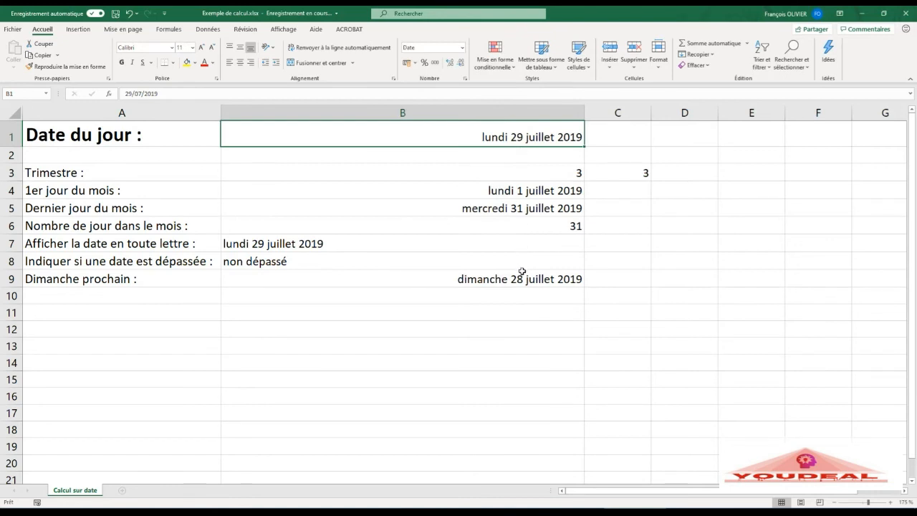
# Append +7 to the formula in B9, making it =B1-MOD(B1-1;7)+7.
pyautogui.click(390, 278)
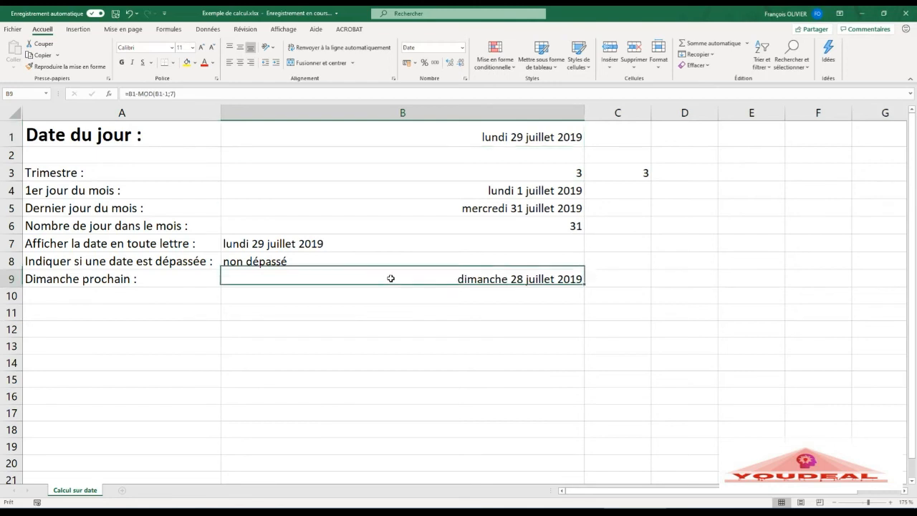
pyautogui.doubleClick(390, 278)
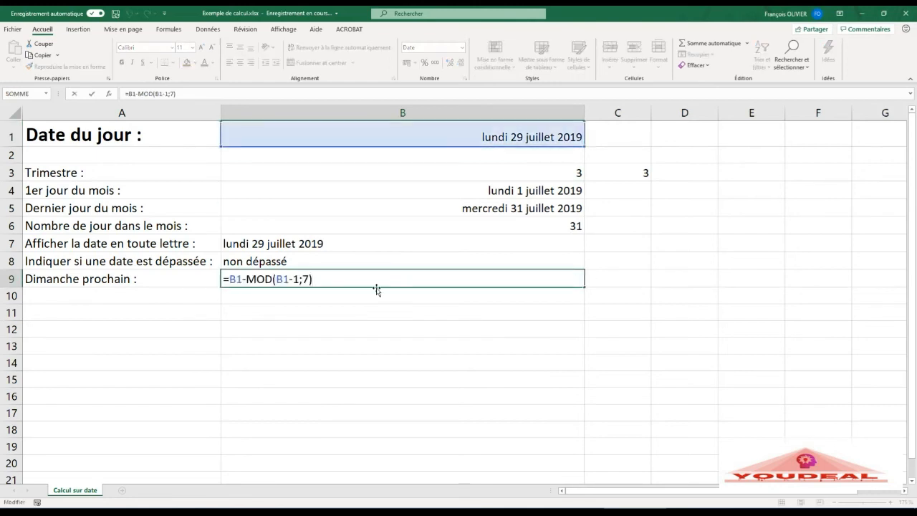
pyautogui.write('+7')
pyautogui.press('Return')
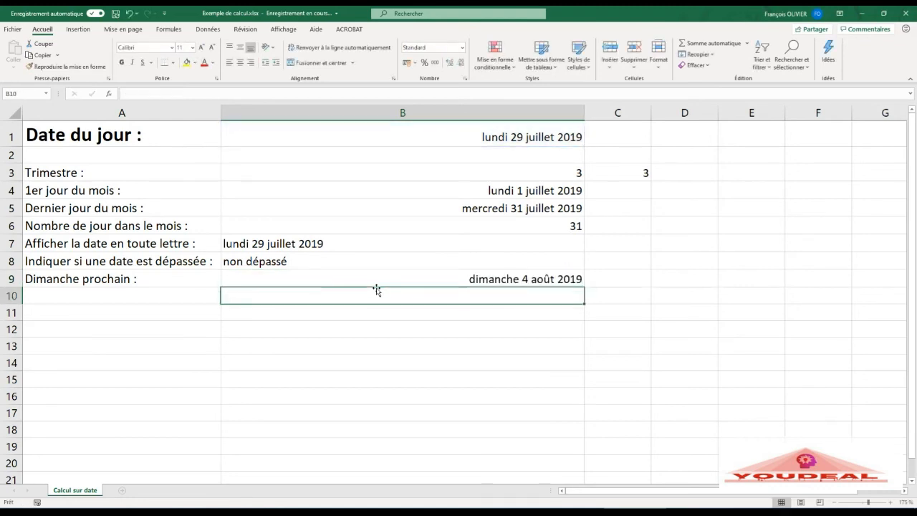
# Change the date in B1 to 05/02/2019 to test the formulas.
pyautogui.click(516, 138)
pyautogui.write('05')
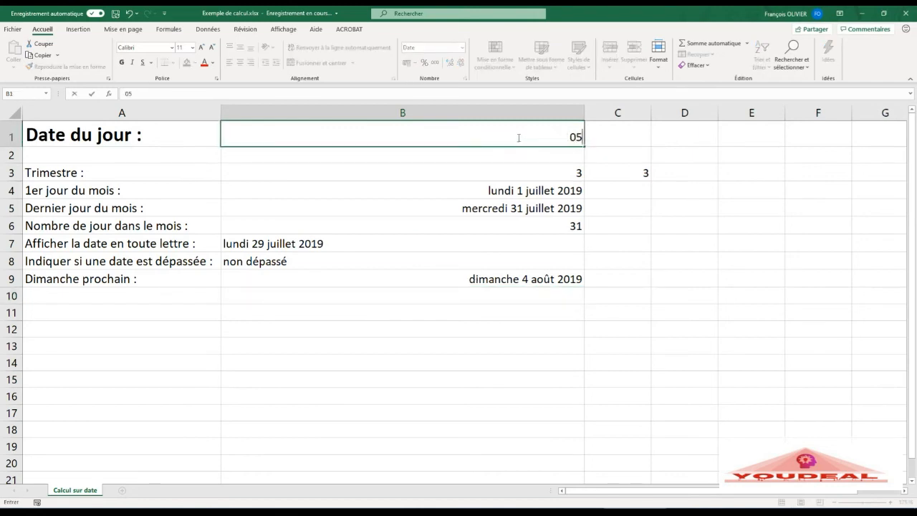
pyautogui.write('/02/2019')
pyautogui.press('Return')
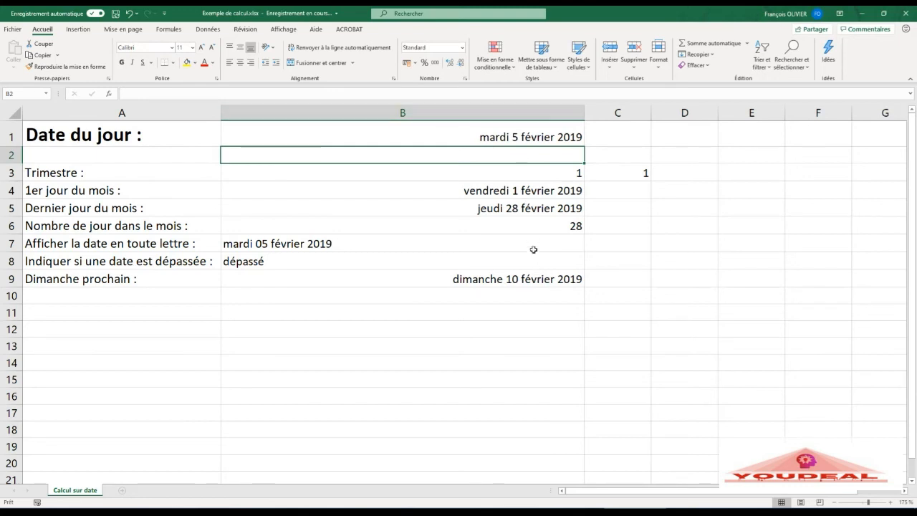
# Set the date in B1 to 05/08/2019.
pyautogui.click(523, 139)
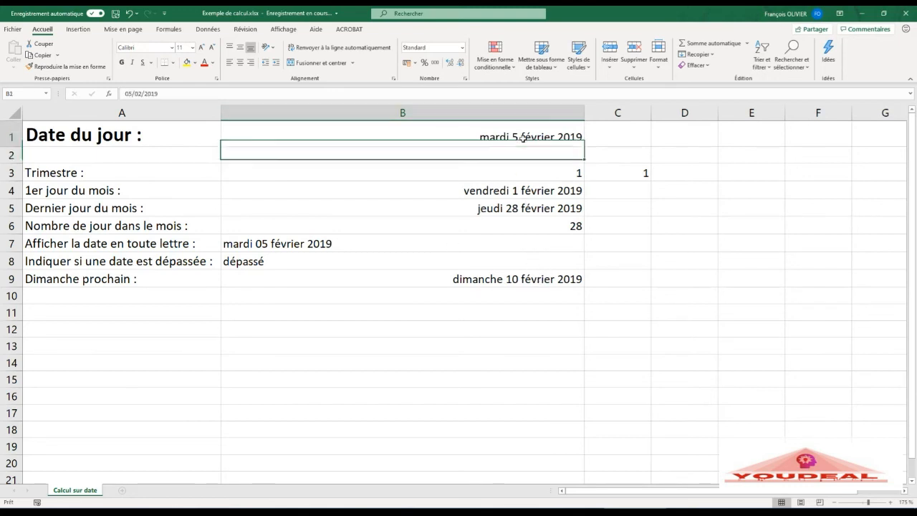
pyautogui.write('05/')
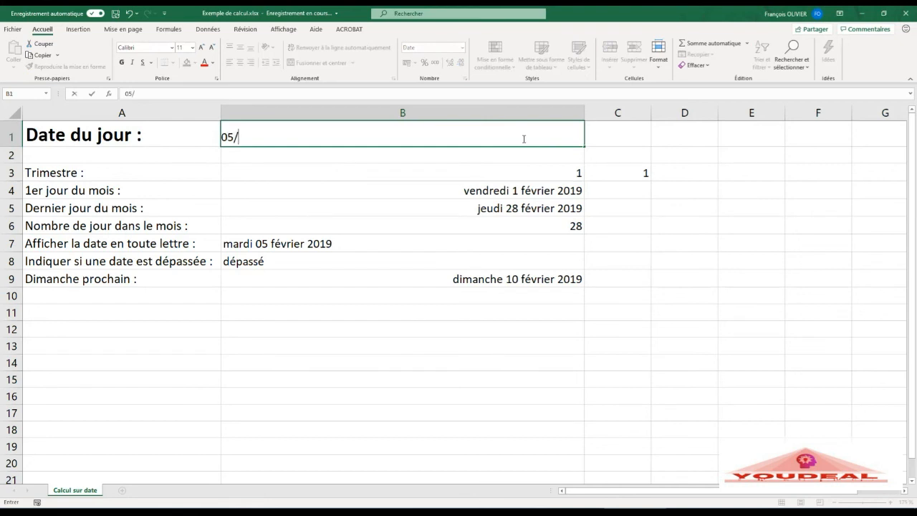
pyautogui.write('08/2019')
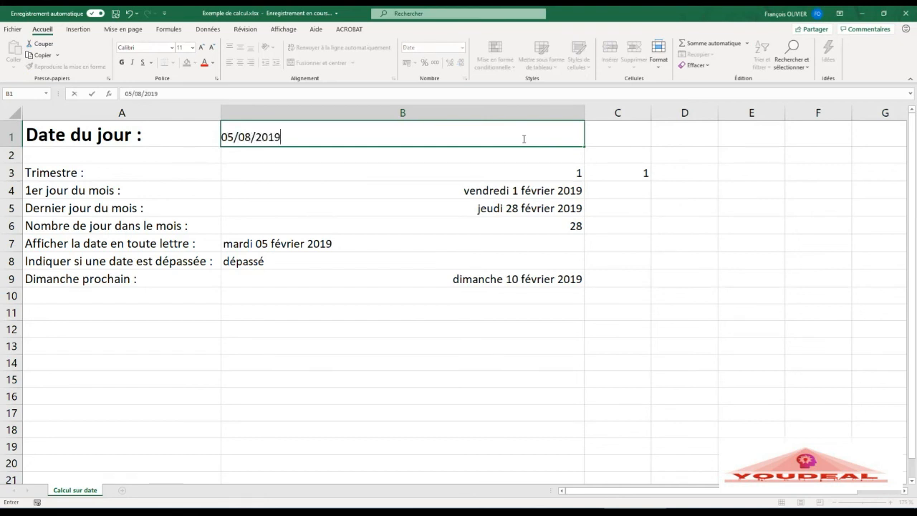
pyautogui.press('Return')
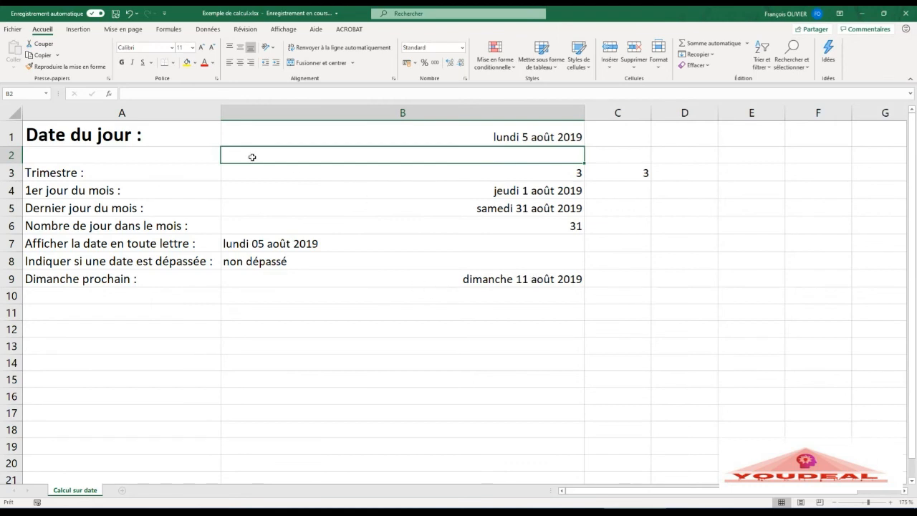
# Show the formulas in the cells instead of their results, narrow columns A and B, and autofit column C to its formula.
pyautogui.click(170, 30)
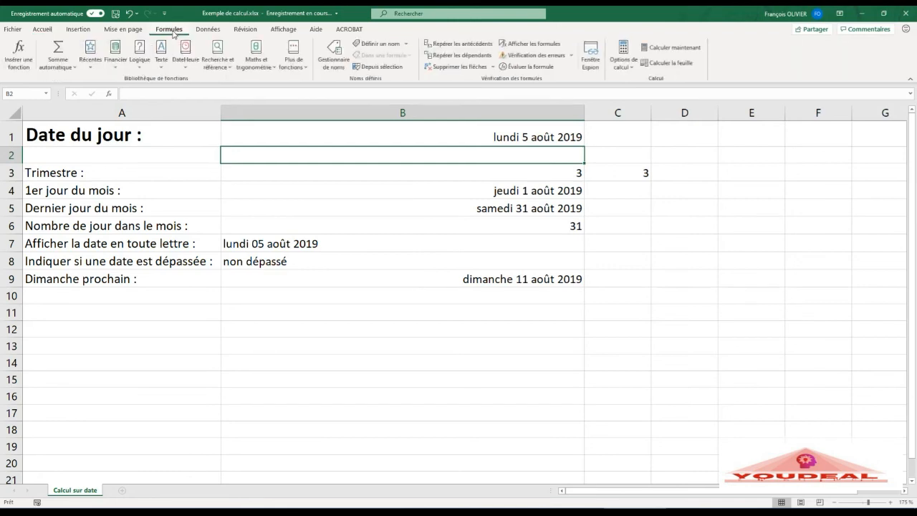
pyautogui.click(525, 49)
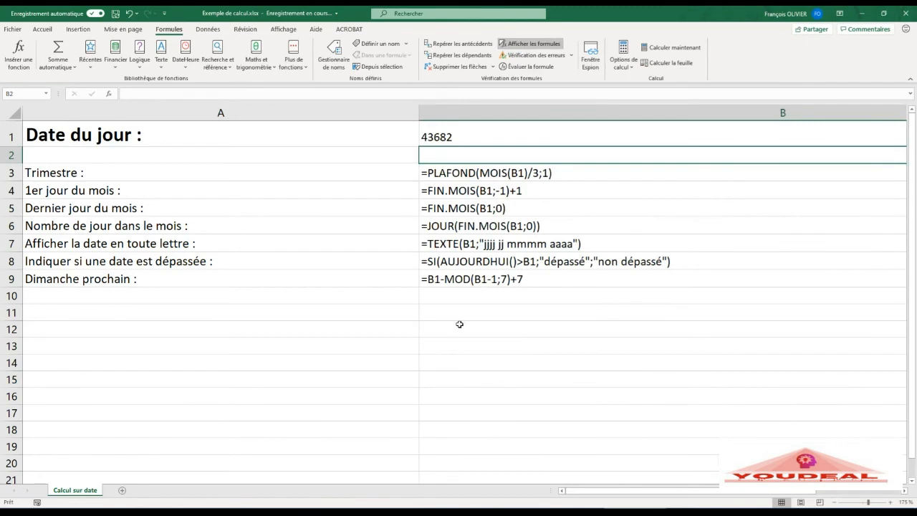
pyautogui.moveTo(420, 115); pyautogui.dragTo(300, 119)
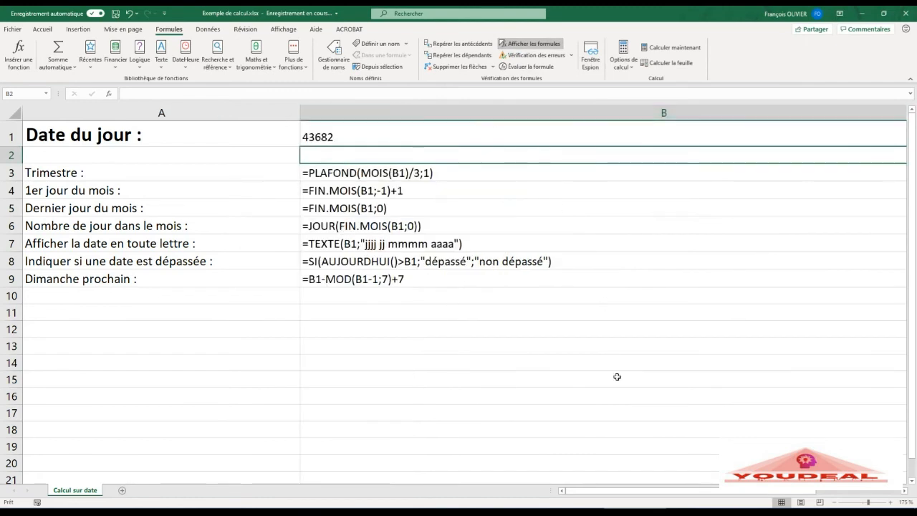
pyautogui.moveTo(645, 489); pyautogui.dragTo(713, 490)
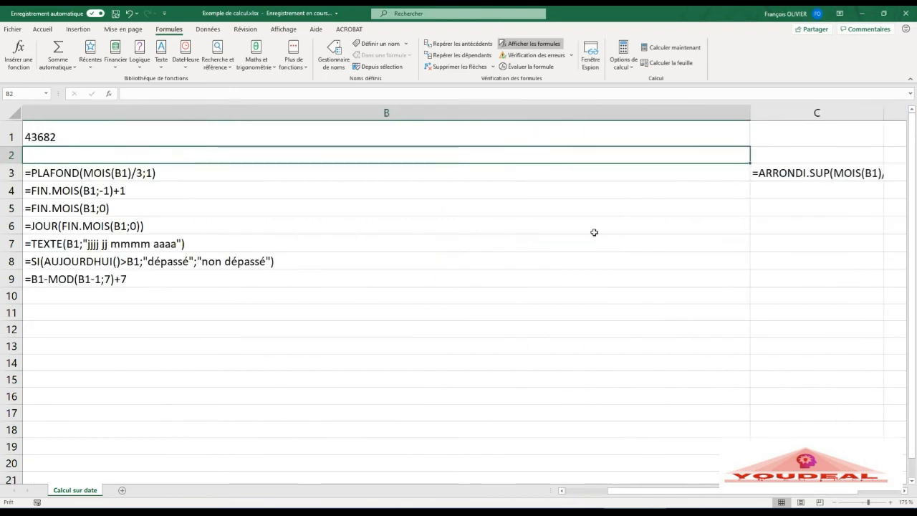
pyautogui.moveTo(753, 115); pyautogui.dragTo(286, 146)
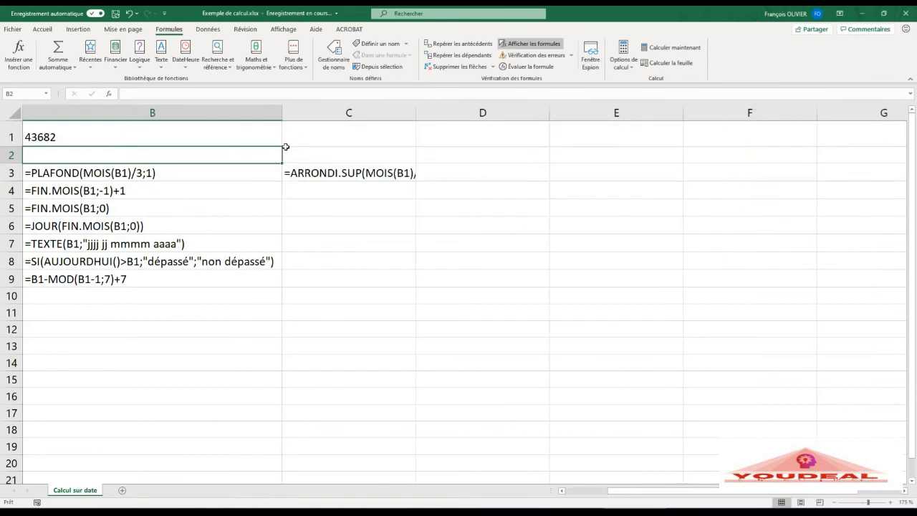
pyautogui.moveTo(692, 493); pyautogui.dragTo(617, 495)
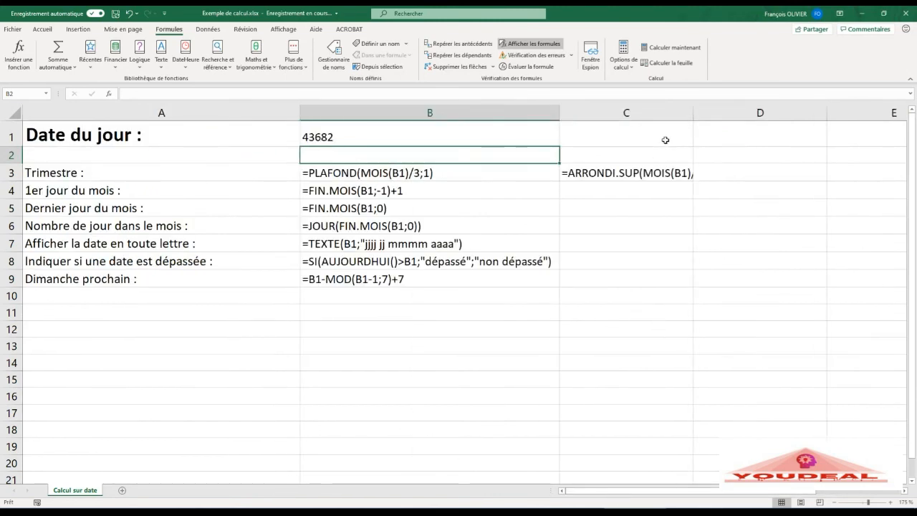
pyautogui.doubleClick(693, 112)
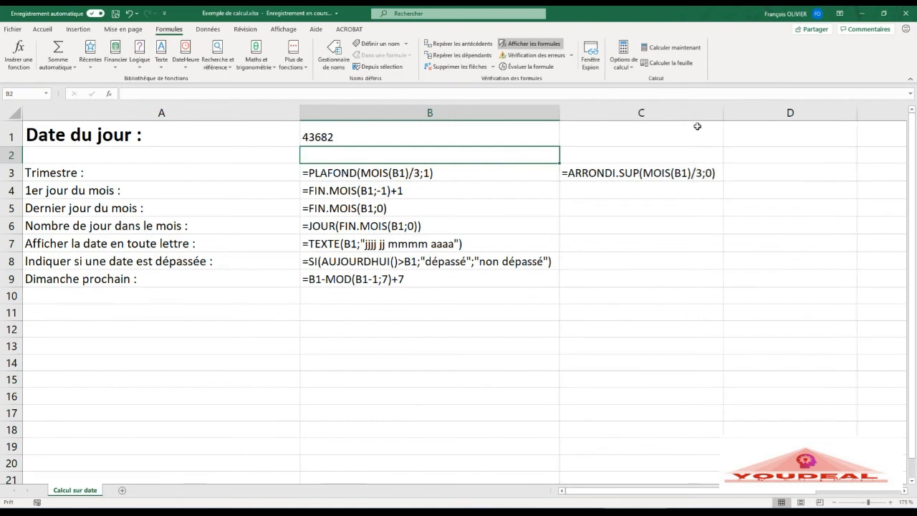